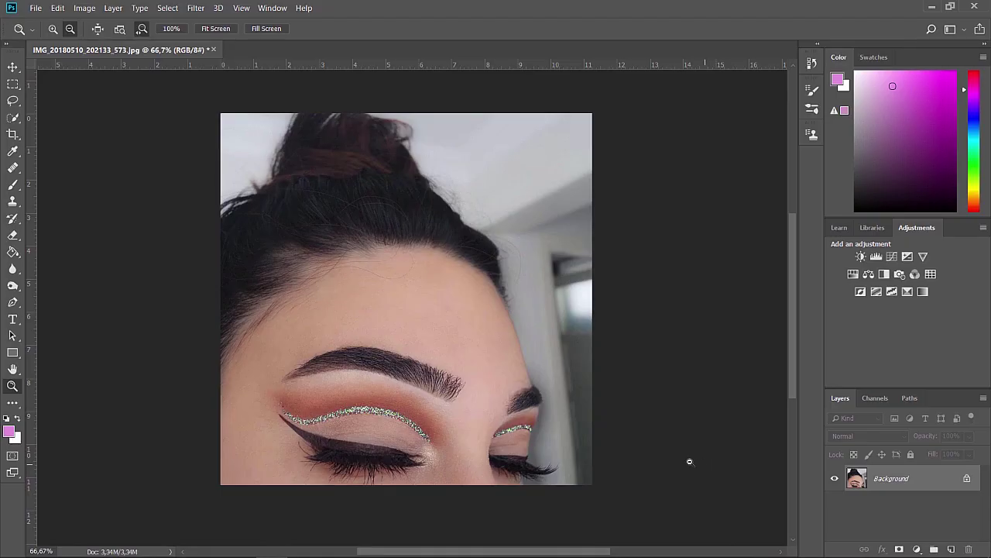
- Duplicate the Background layer as "Background copy"
right_click(907, 482)
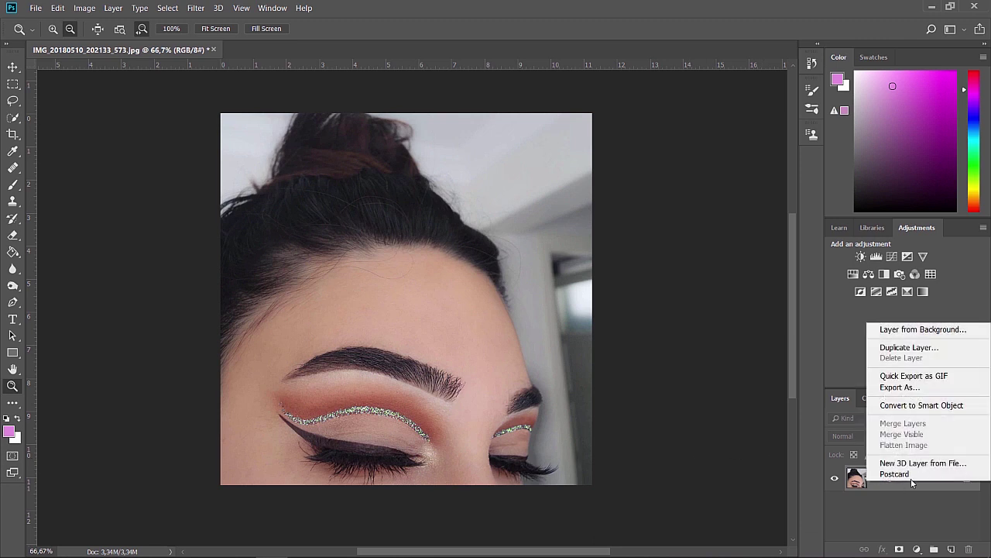
click(904, 348)
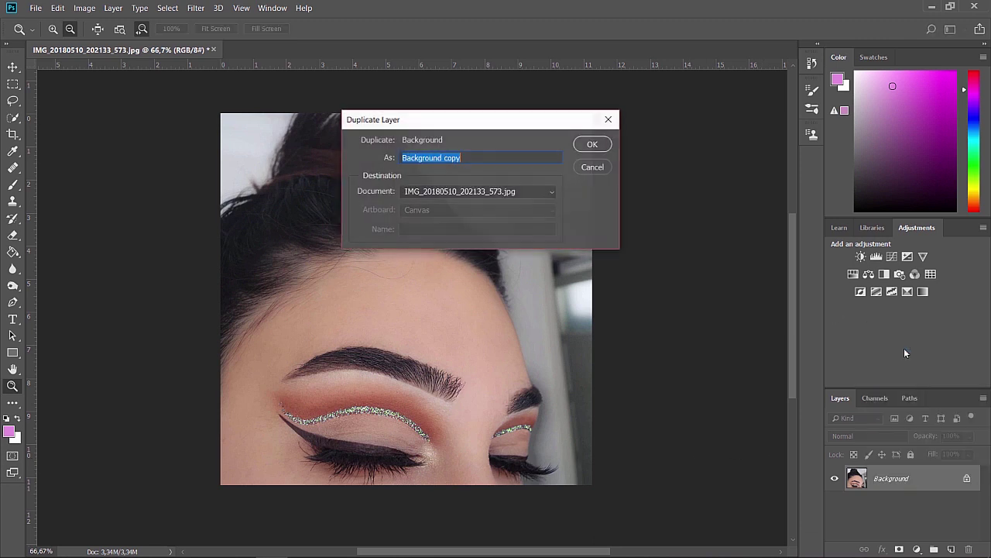
click(585, 150)
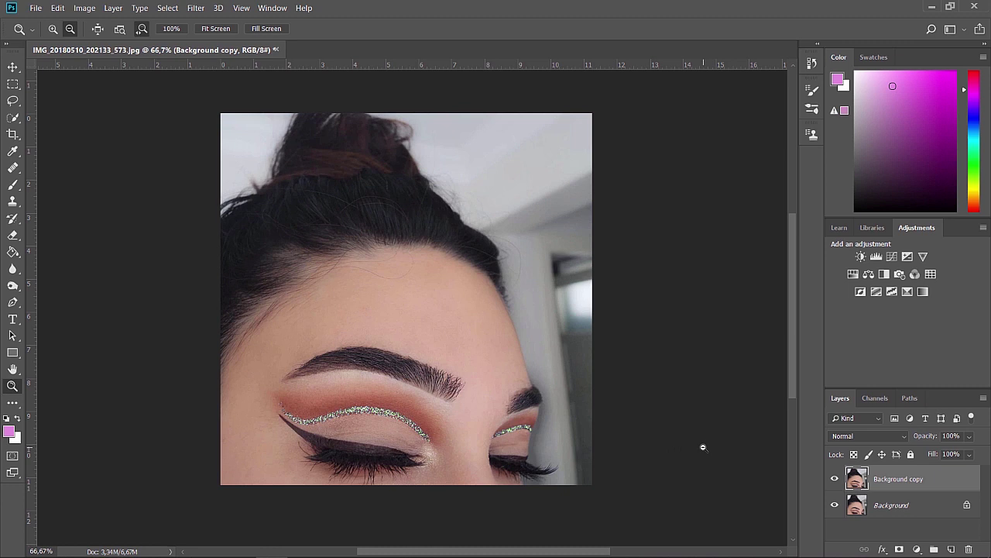
- Add a Curves adjustment clipped to the Background copy and pull the RGB curve's midpoint slightly down to darken the midtones
click(893, 257)
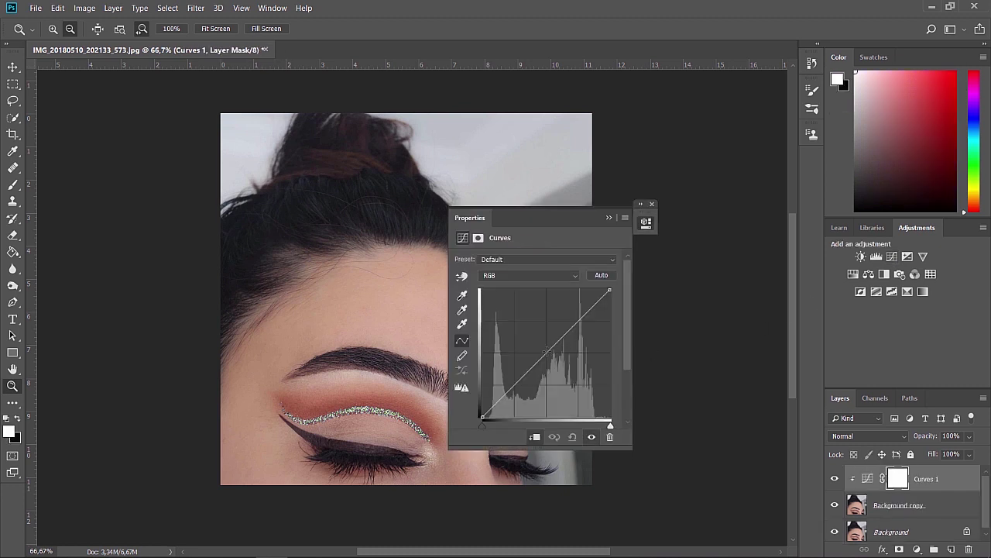
drag(547, 350, 549, 368)
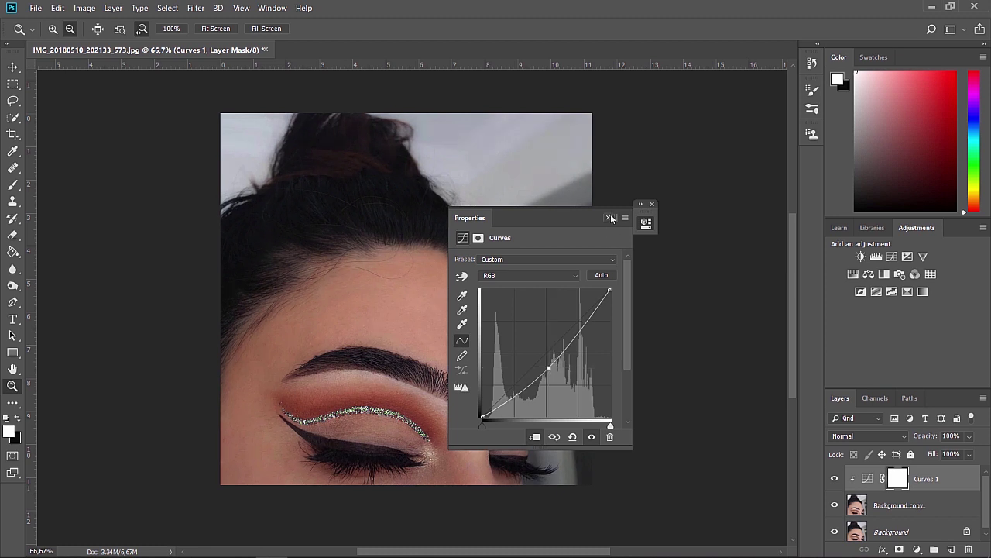
click(611, 218)
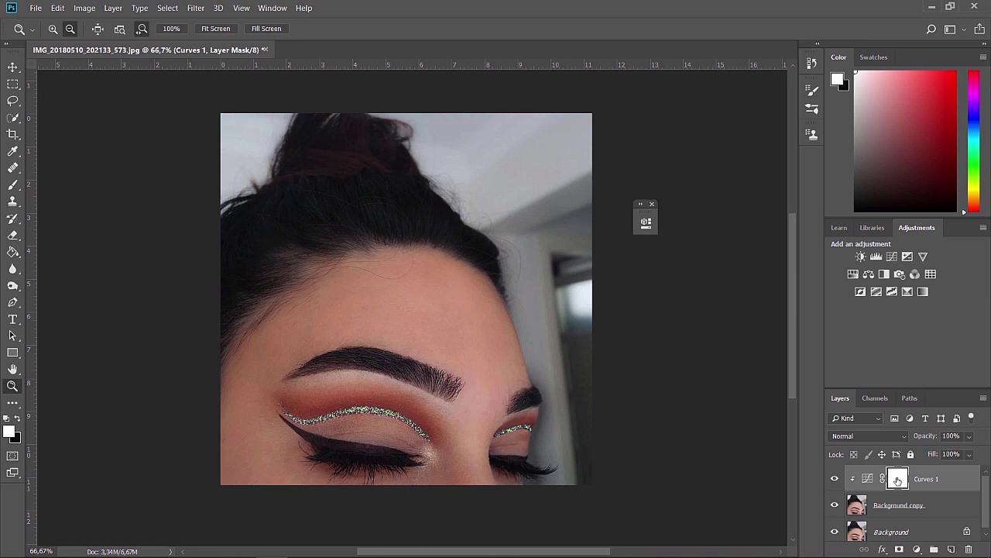
- Fill the Curves layer mask with black using the Paint Bucket
click(14, 253)
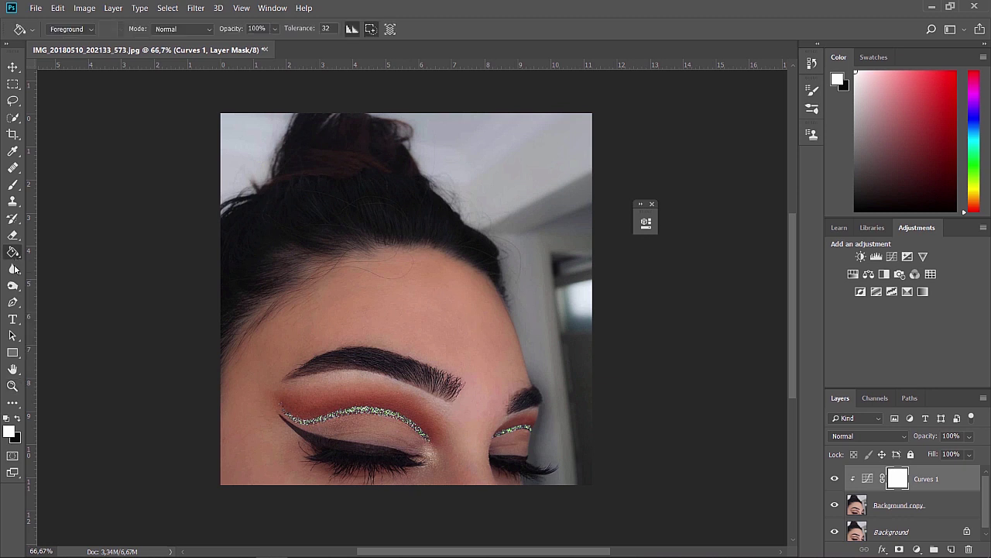
click(16, 419)
click(398, 361)
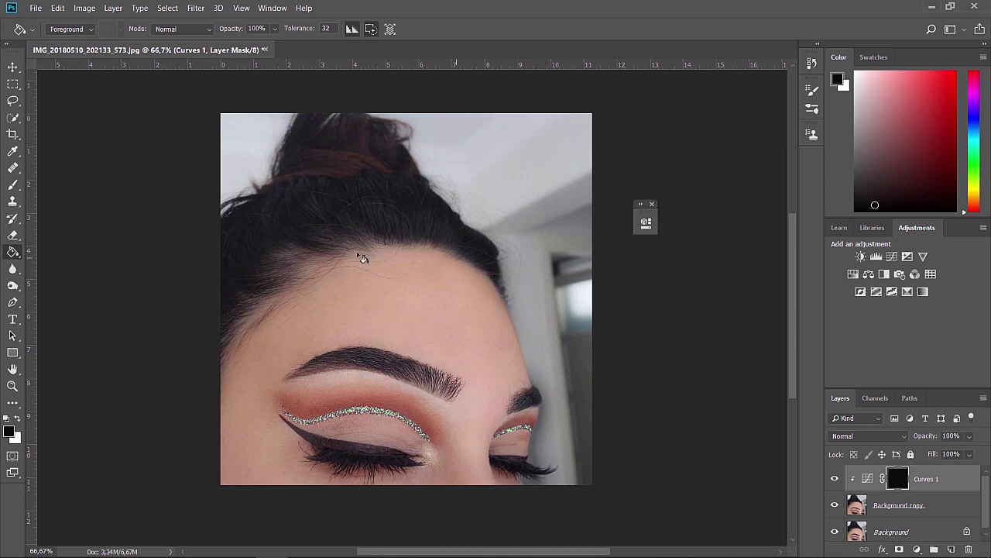
- Set up the Brush for detailed work on the near eye with 100% opacity, 100% flow and 17% hardness
click(15, 386)
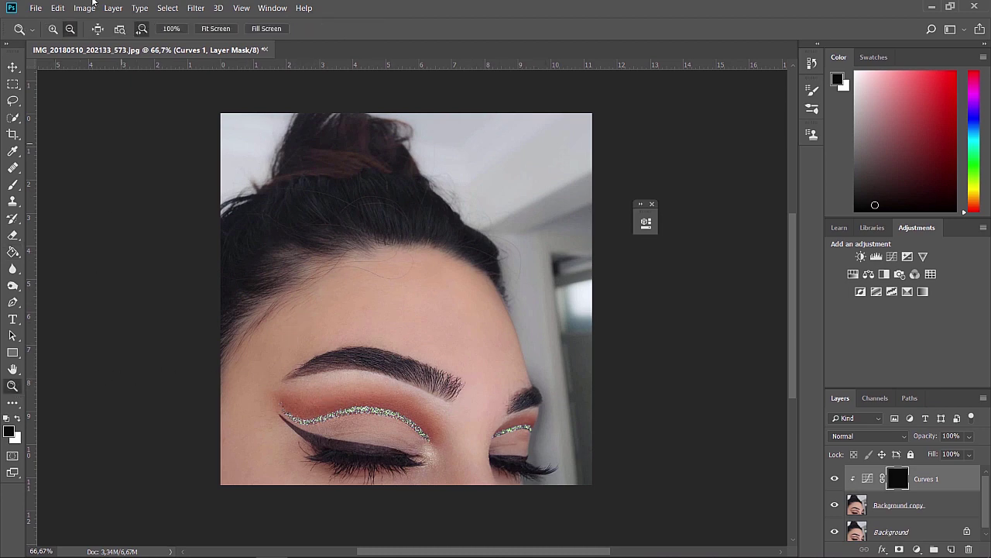
click(344, 448)
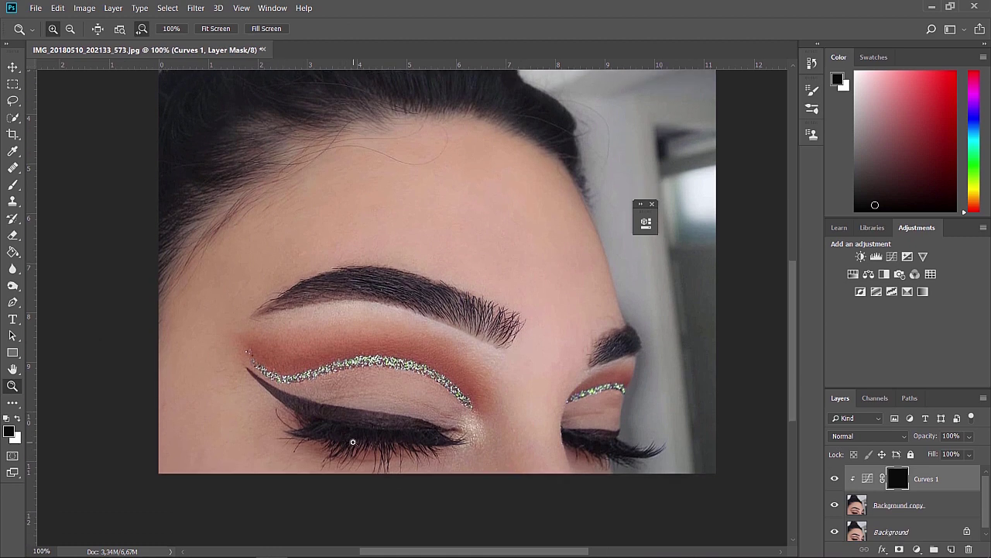
click(354, 439)
click(12, 184)
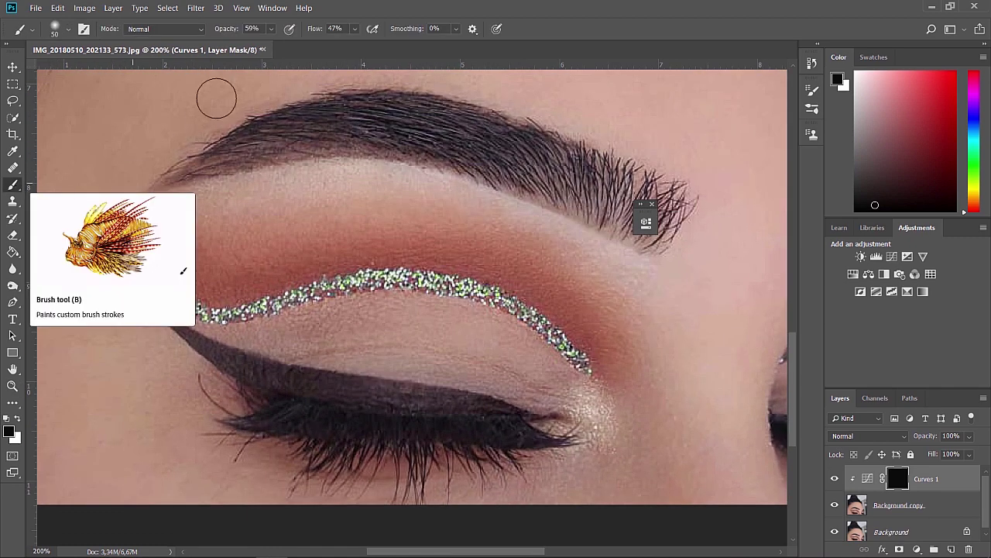
click(270, 29)
drag(277, 44, 395, 45)
click(354, 29)
click(71, 29)
drag(103, 99, 86, 100)
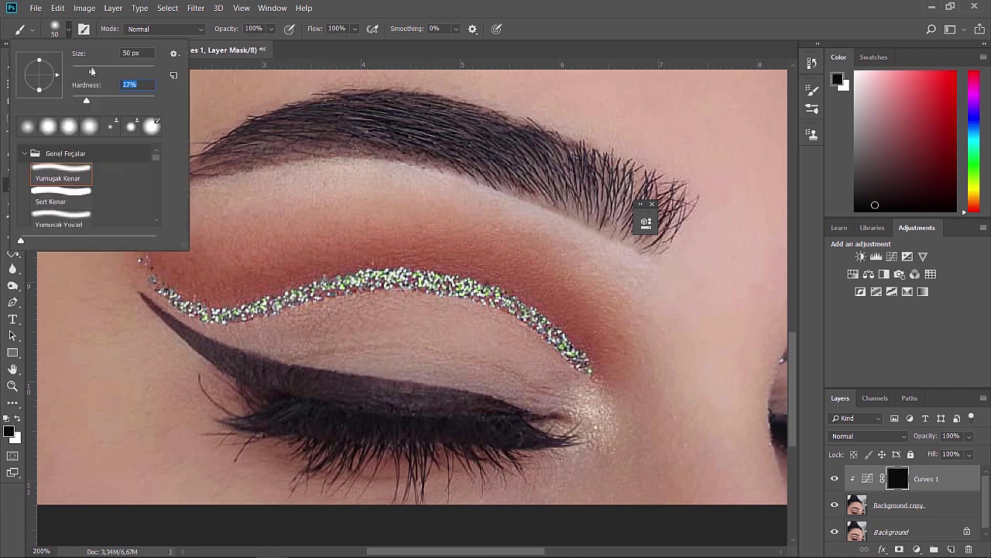
- Paint white on the Curves mask along the near eye's eyeliner, out to the tip of the wing
click(15, 419)
click(15, 419)
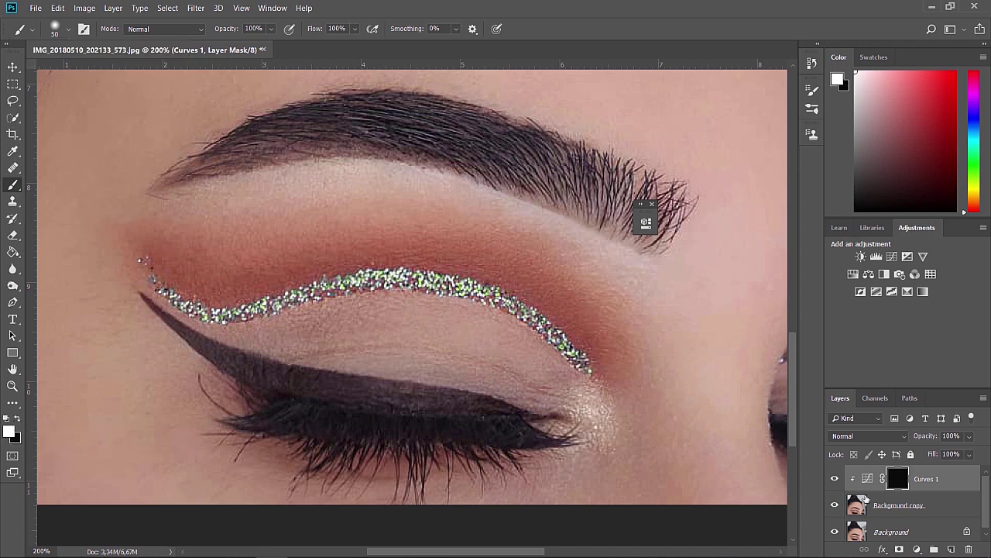
mouse_move(325, 399)
mouse_down()
mouse_move(393, 402)
mouse_move(495, 422)
mouse_move(362, 382)
mouse_move(291, 388)
mouse_move(141, 301)
mouse_up()
click(17, 418)
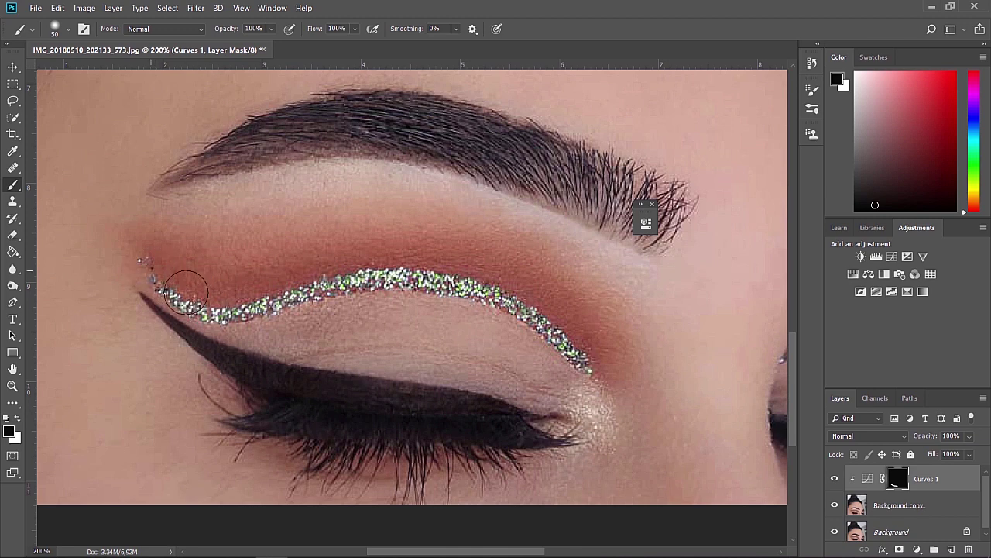
- Reduce the brush to 15 px and paint white on the Curves mask over the far eye's eyeliner
click(17, 419)
click(54, 29)
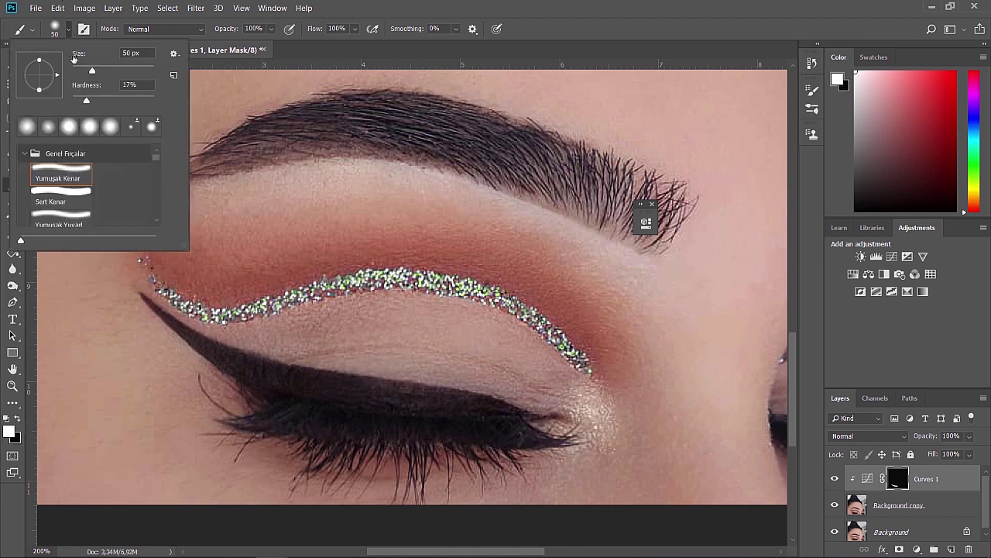
drag(82, 64, 74, 63)
click(219, 400)
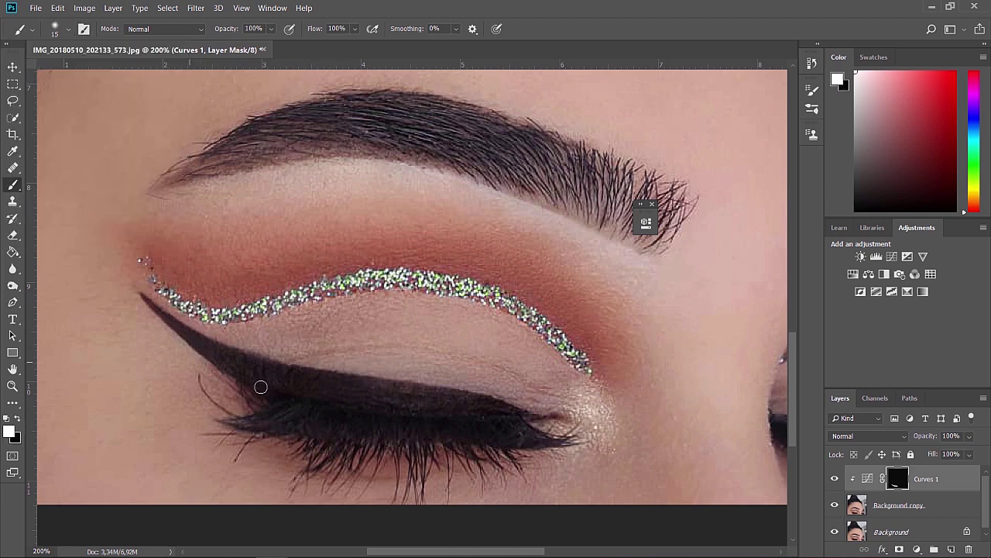
drag(482, 550, 557, 551)
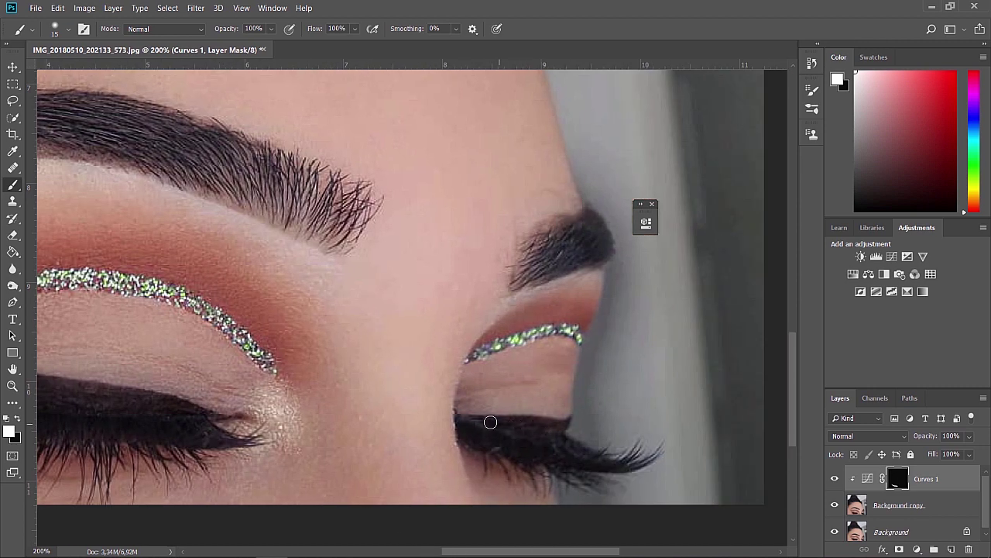
click(12, 385)
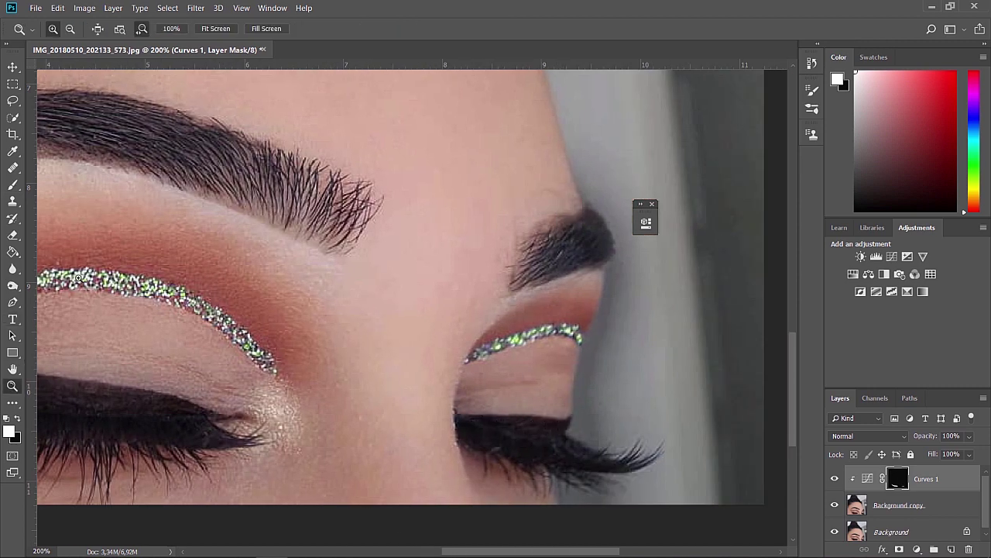
alt+click(224, 248)
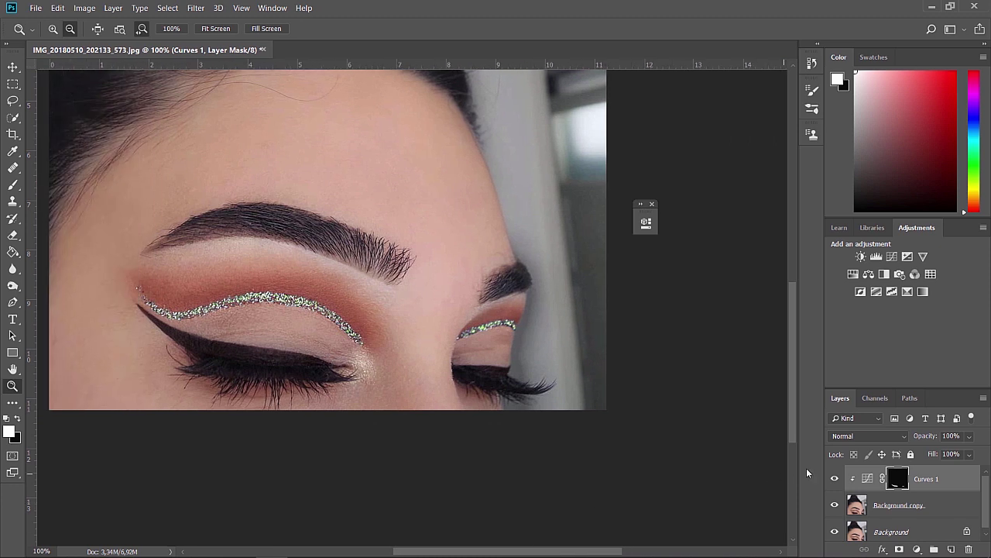
- Compare the eyeliner with and without the Curves adjustment
click(835, 479)
click(835, 479)
click(835, 479)
click(835, 479)
- Add a clipped Hue/Saturation adjustment and replace its mask with the Curves layer's mask
click(852, 274)
click(852, 274)
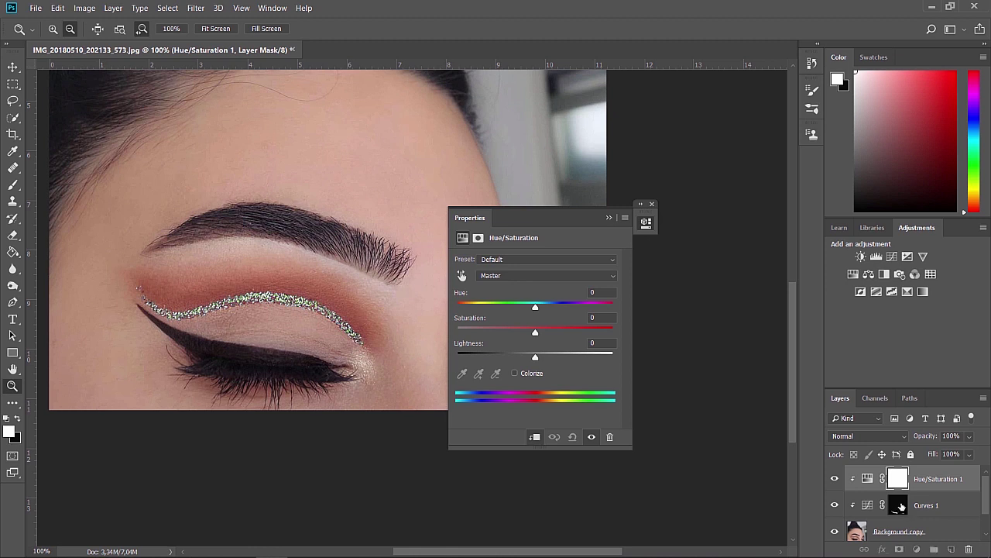
drag(898, 507, 900, 480)
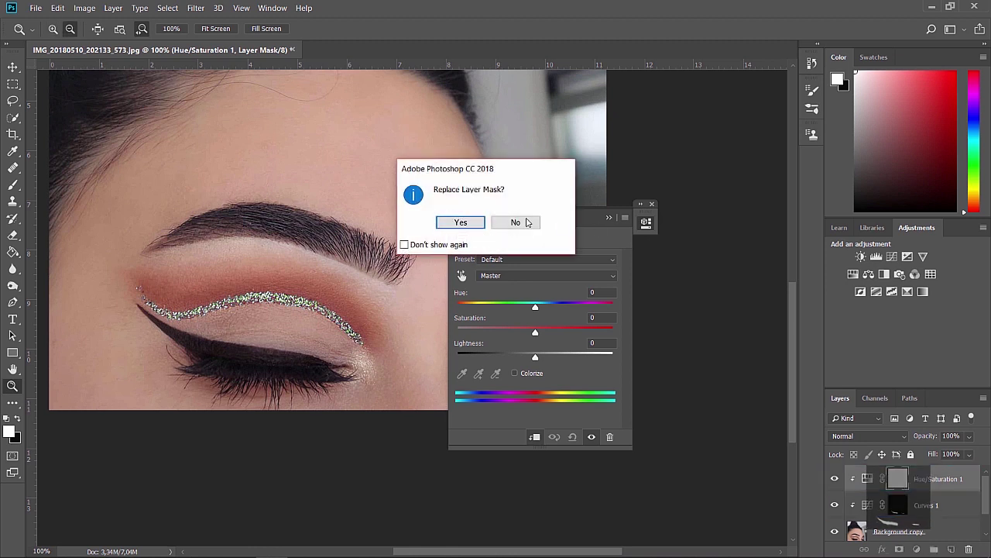
click(473, 223)
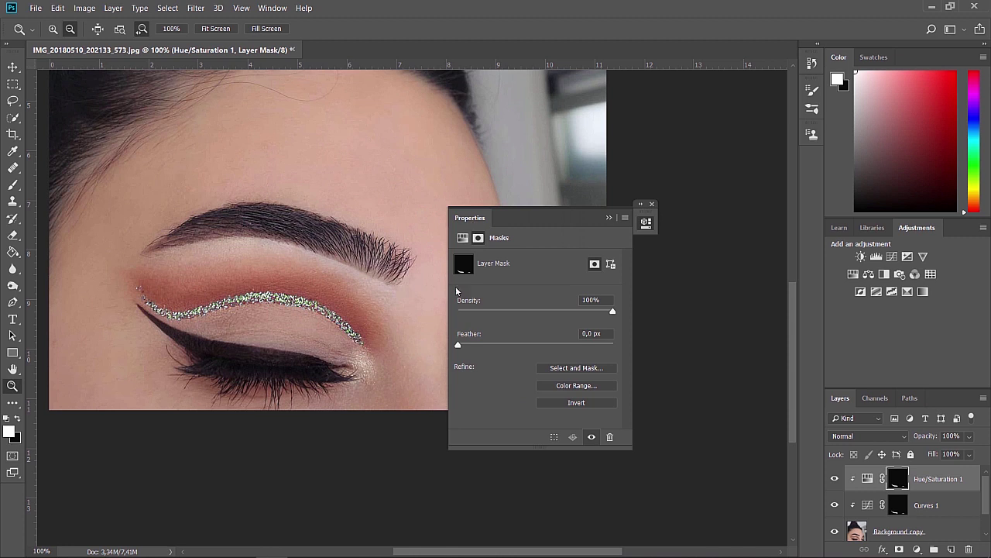
- Set the Hue/Saturation adjustment's saturation to -58
click(462, 237)
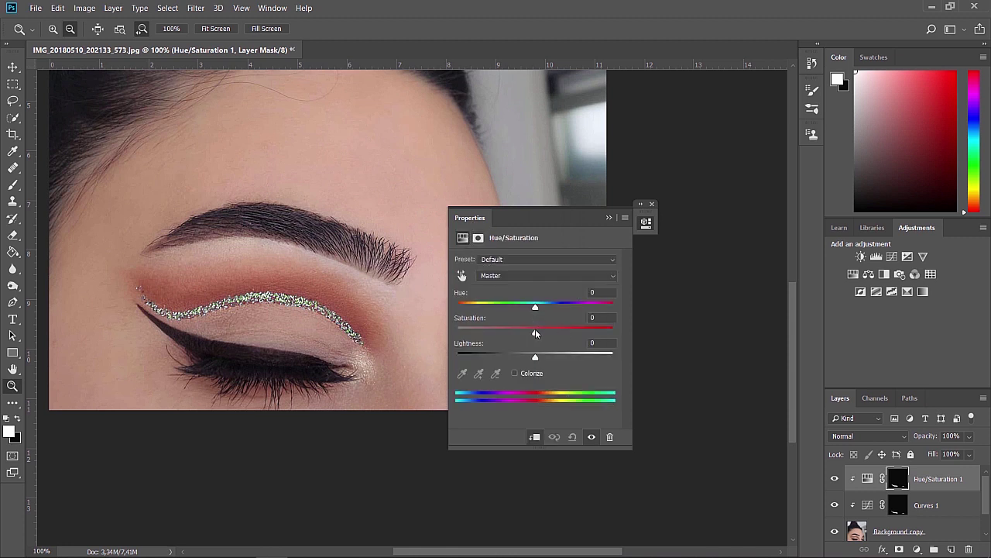
drag(536, 333, 490, 333)
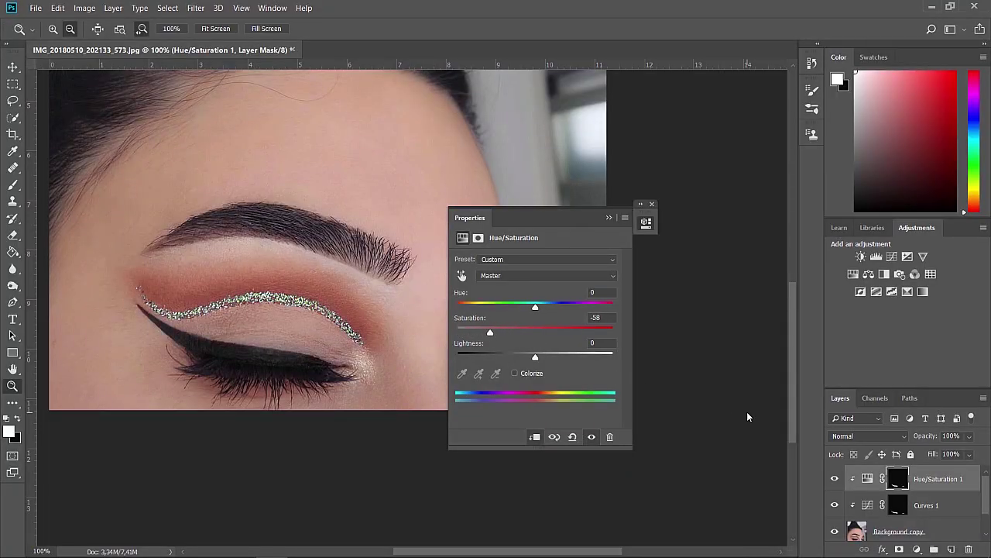
click(609, 218)
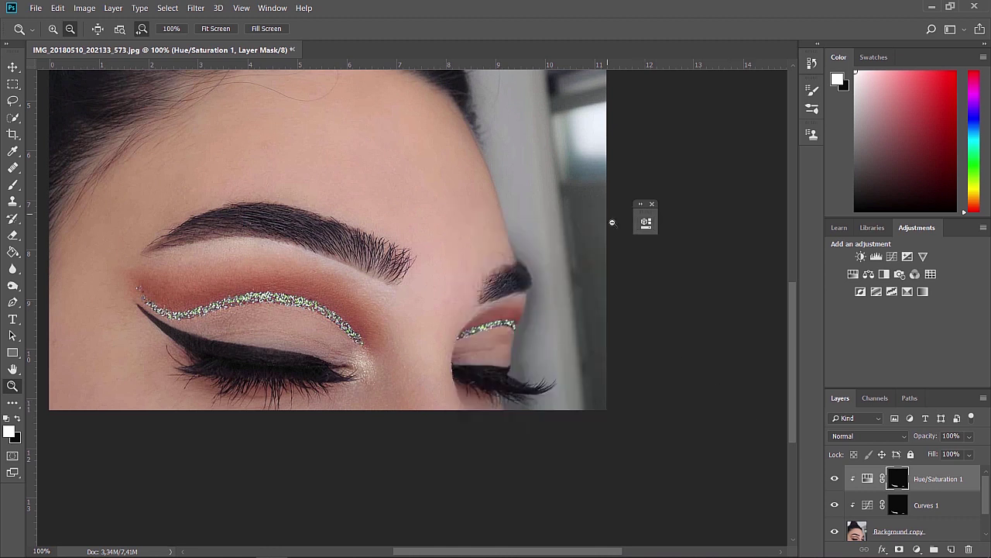
- Compare the eyeliner with and without both the Hue/Saturation and Curves adjustments
click(835, 479)
click(834, 505)
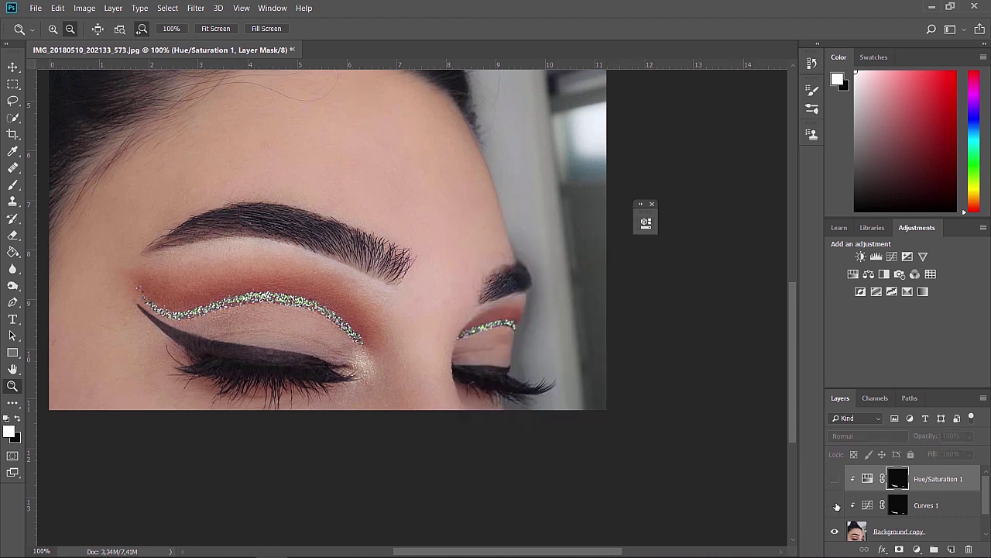
click(834, 505)
click(834, 480)
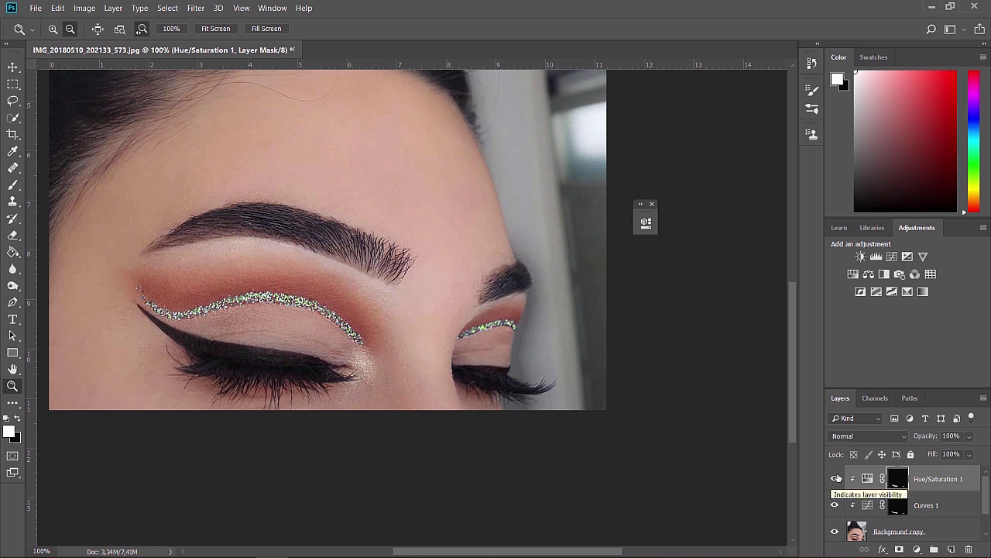
- Flatten the image and duplicate the resulting Background onto a new layer
scroll(914, 527, down, 1)
right_click(914, 527)
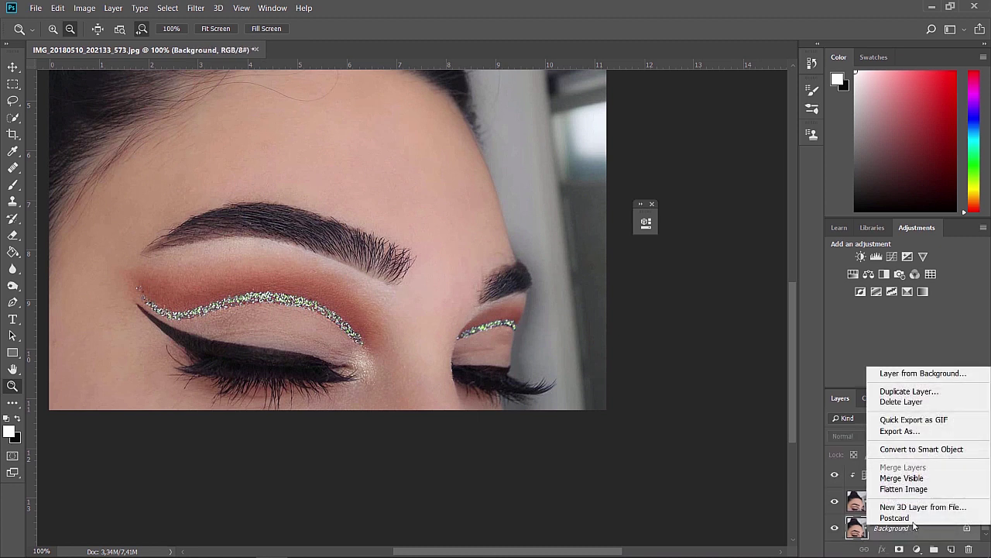
click(911, 493)
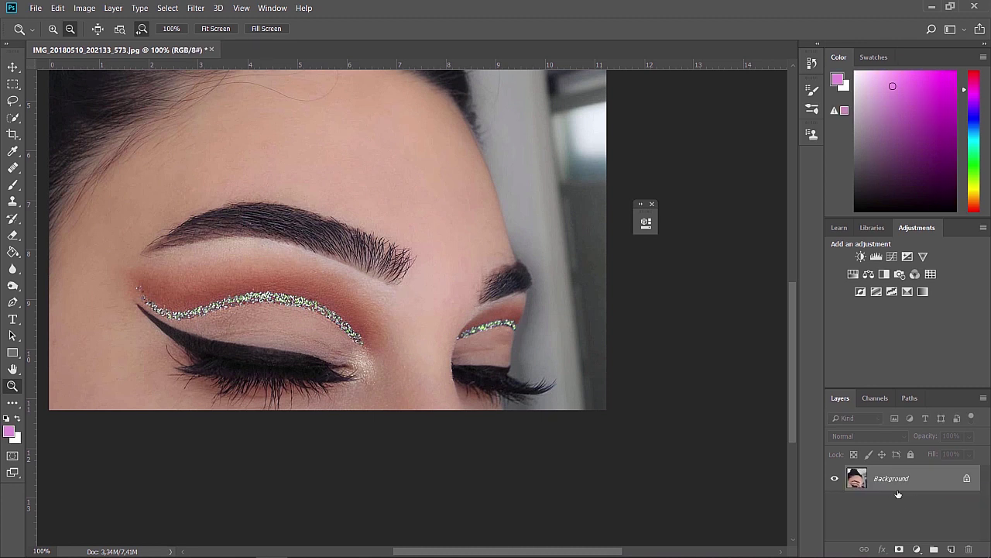
key(ctrl+j)
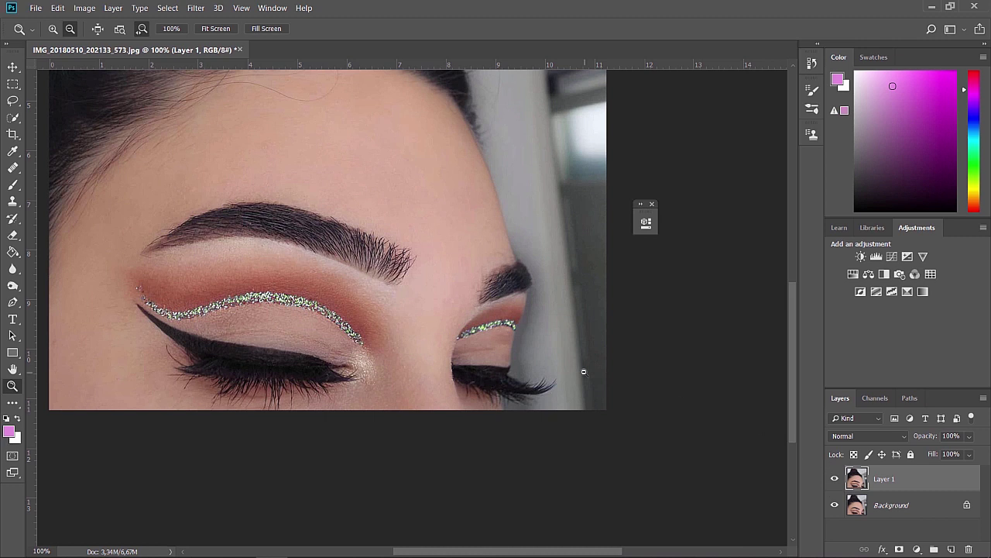
- Select the near eye's lid and lash area with a 60 px feathered Lasso and copy it to a new layer
scroll(364, 279, up, 1)
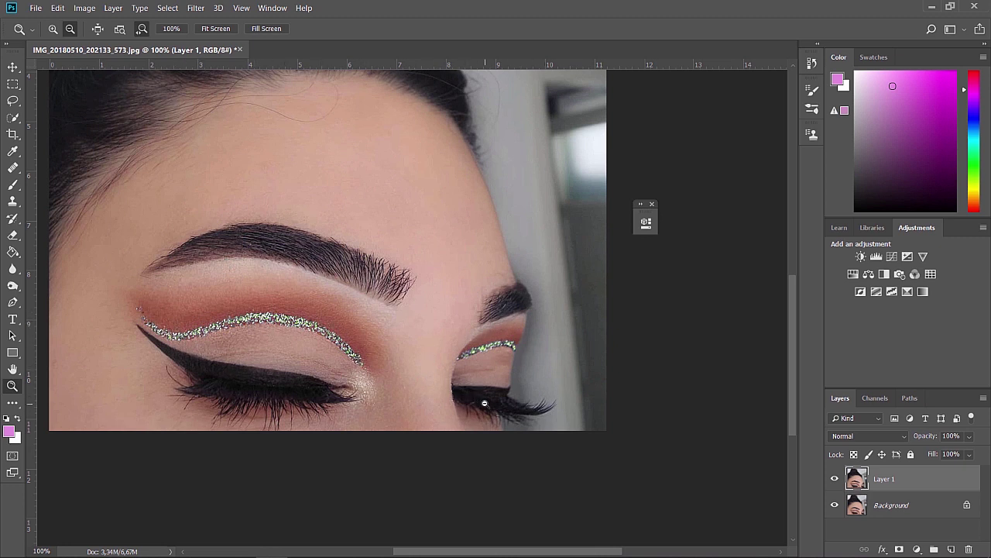
click(12, 101)
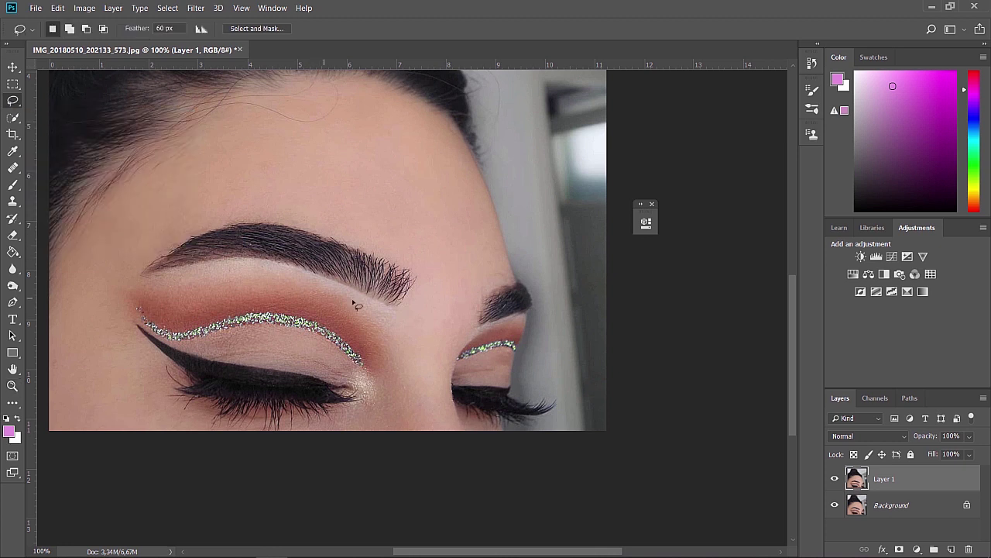
mouse_move(401, 332)
mouse_down()
mouse_move(367, 293)
mouse_move(261, 237)
mouse_move(163, 240)
mouse_move(116, 316)
mouse_move(145, 366)
mouse_move(296, 430)
mouse_move(387, 414)
mouse_move(400, 364)
mouse_move(395, 327)
mouse_up()
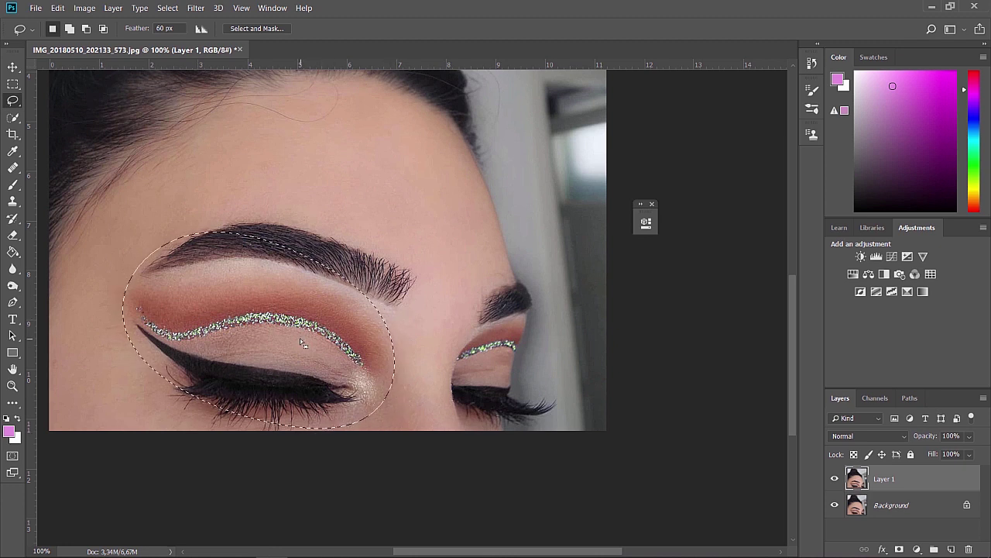
key(ctrl+j)
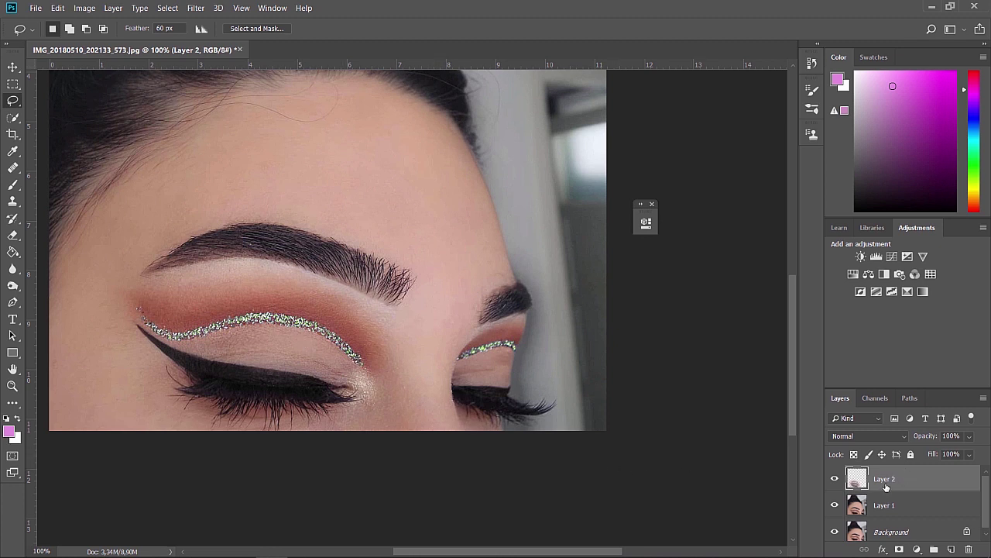
- Apply the Camera Raw Filter to the near eye's layer with the tint set to +68
click(195, 10)
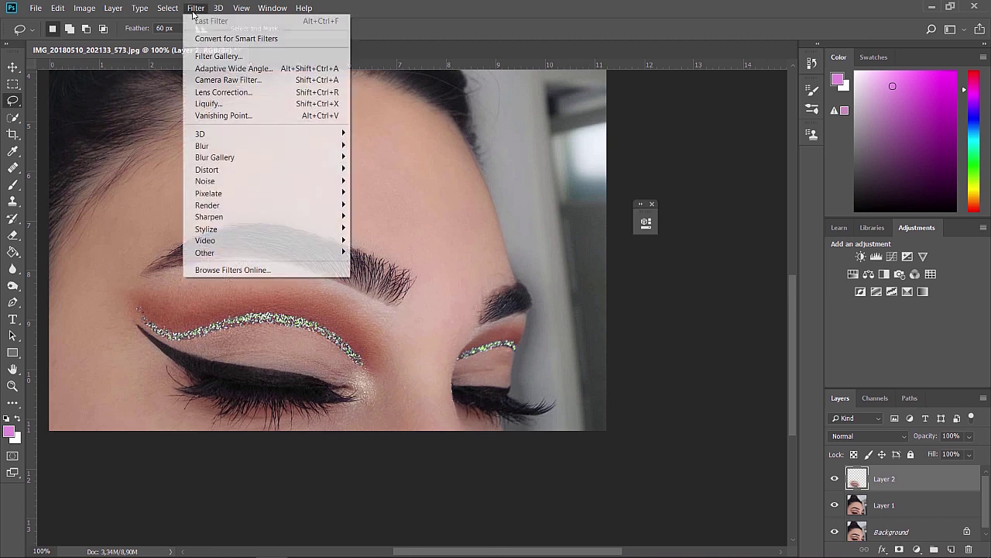
click(237, 80)
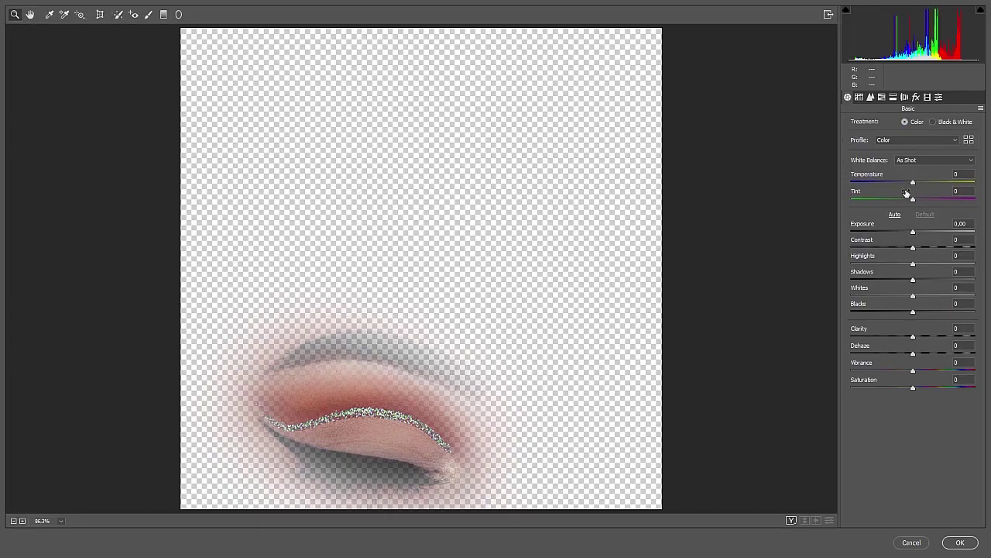
drag(914, 201, 959, 216)
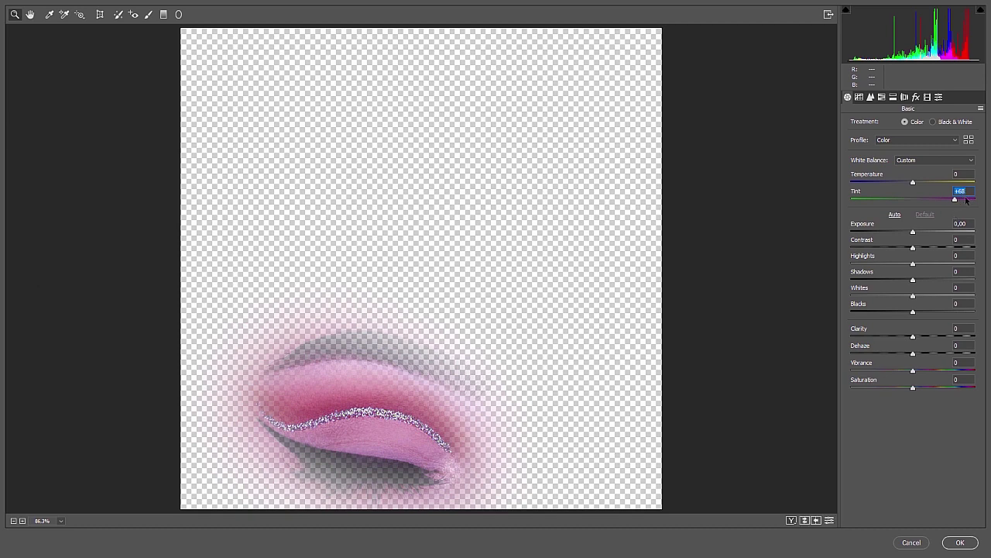
click(967, 547)
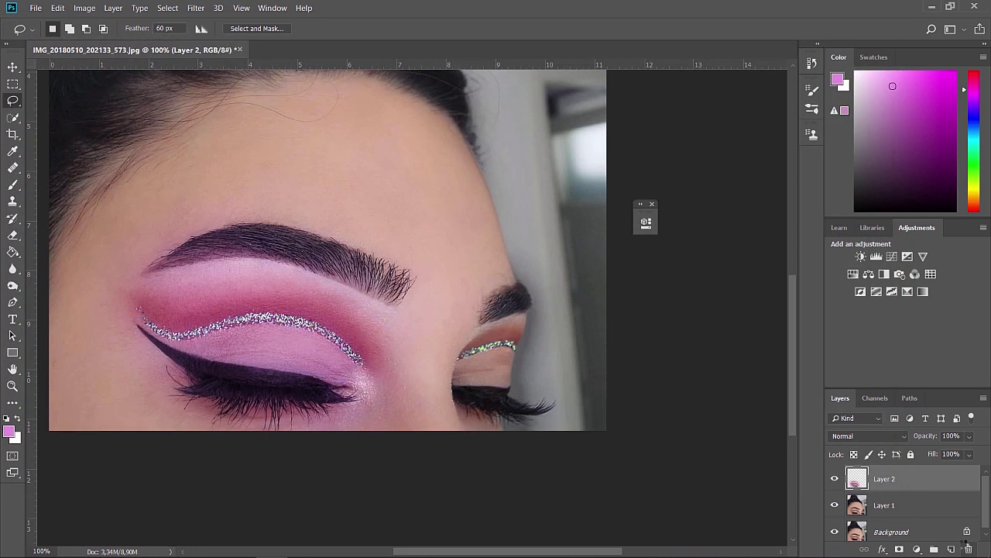
- Erase the pink tint around the near eye, above the glitter line and below the lashes, using a 133 px Eraser at 100% opacity and flow
click(13, 236)
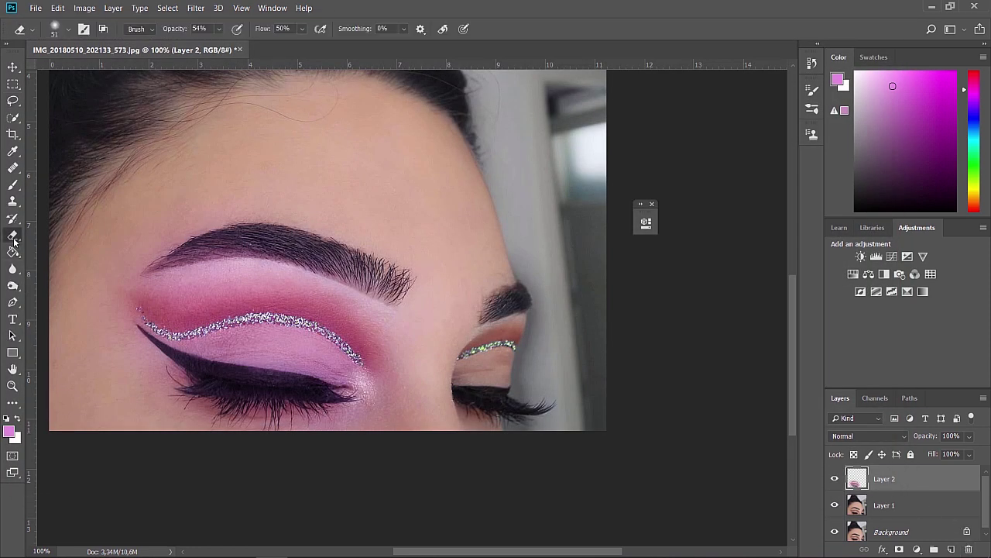
click(67, 29)
click(103, 100)
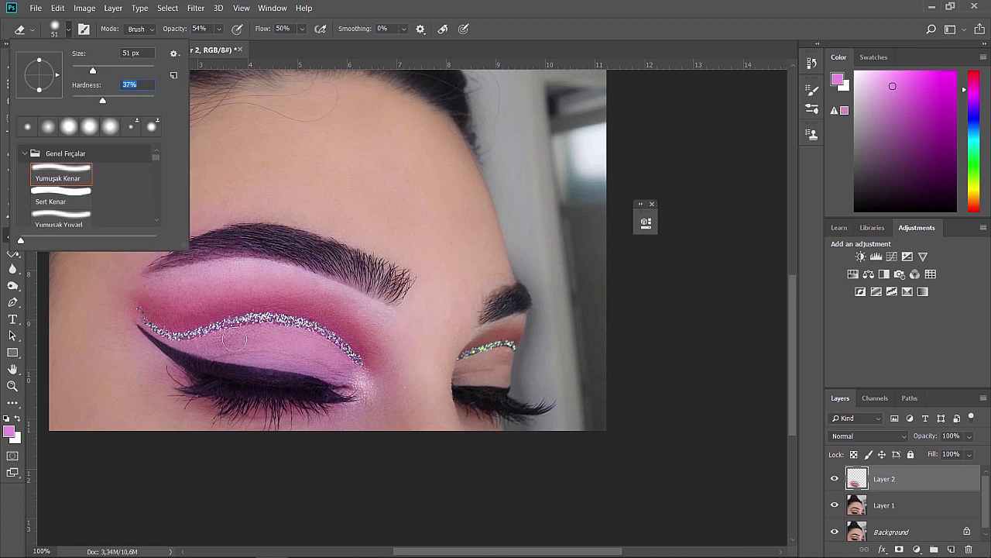
key(Return)
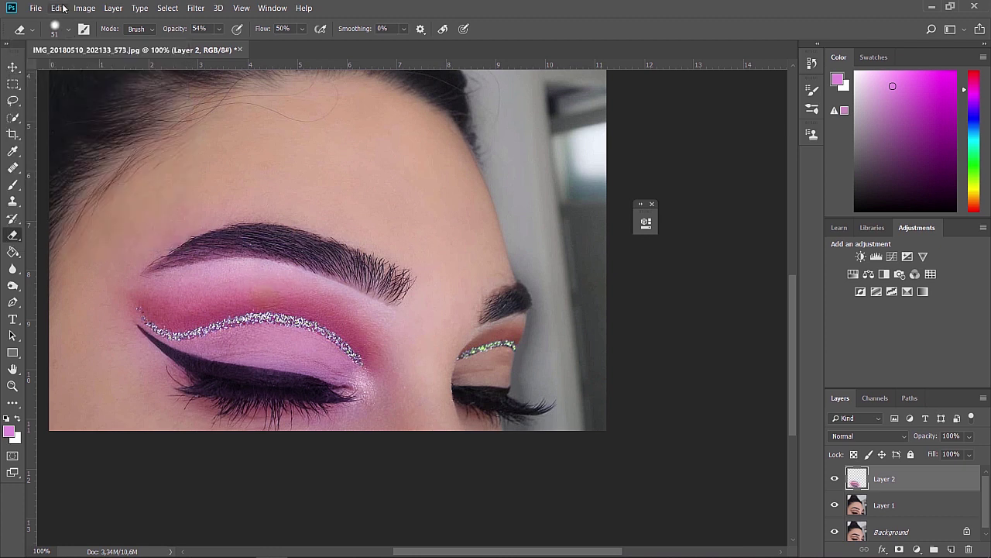
click(66, 29)
click(120, 69)
click(219, 29)
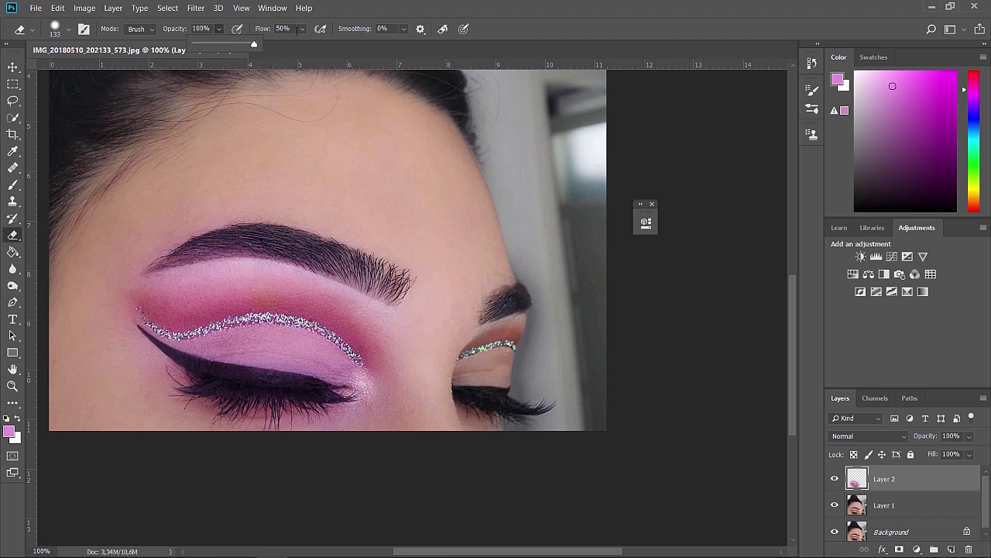
click(301, 29)
click(335, 275)
mouse_move(189, 264)
mouse_down()
mouse_move(182, 197)
mouse_move(88, 306)
mouse_move(121, 364)
mouse_up()
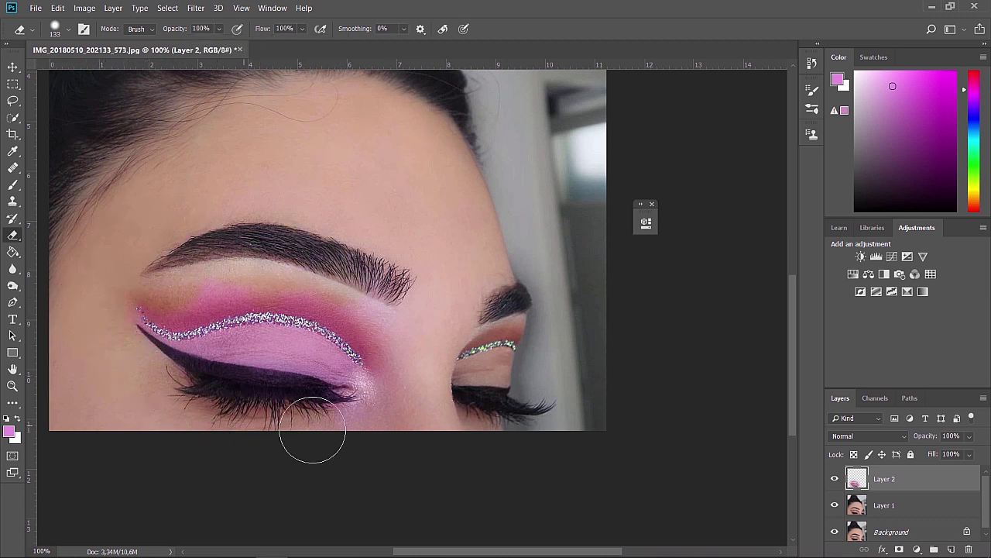
mouse_move(393, 339)
mouse_down()
mouse_move(320, 291)
mouse_move(251, 276)
mouse_move(165, 291)
mouse_move(190, 298)
mouse_move(232, 286)
mouse_move(174, 298)
mouse_up()
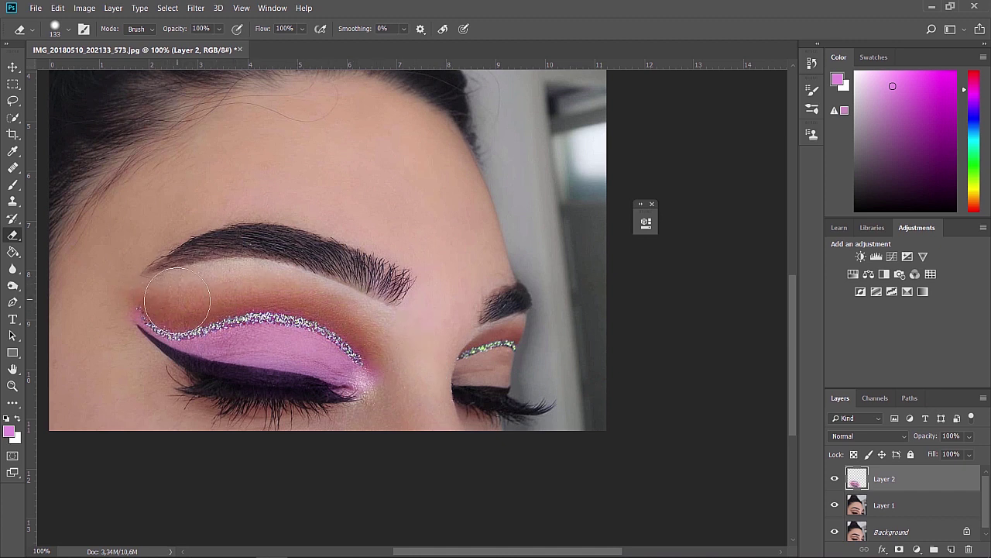
- Erase the tint from the near eye's eyeliner, lashes, glitter line and inner corner with a 62 px Eraser
key(z)
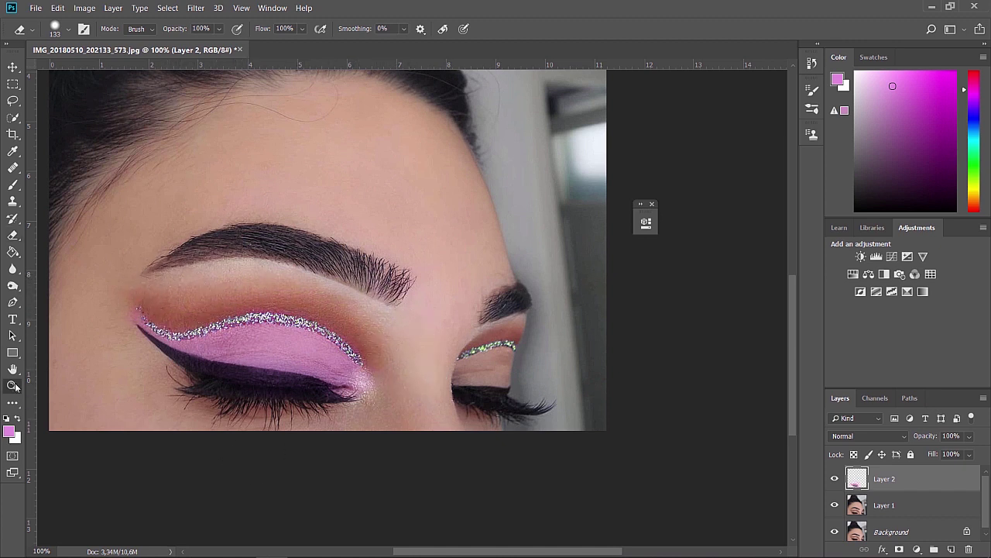
click(246, 385)
click(246, 385)
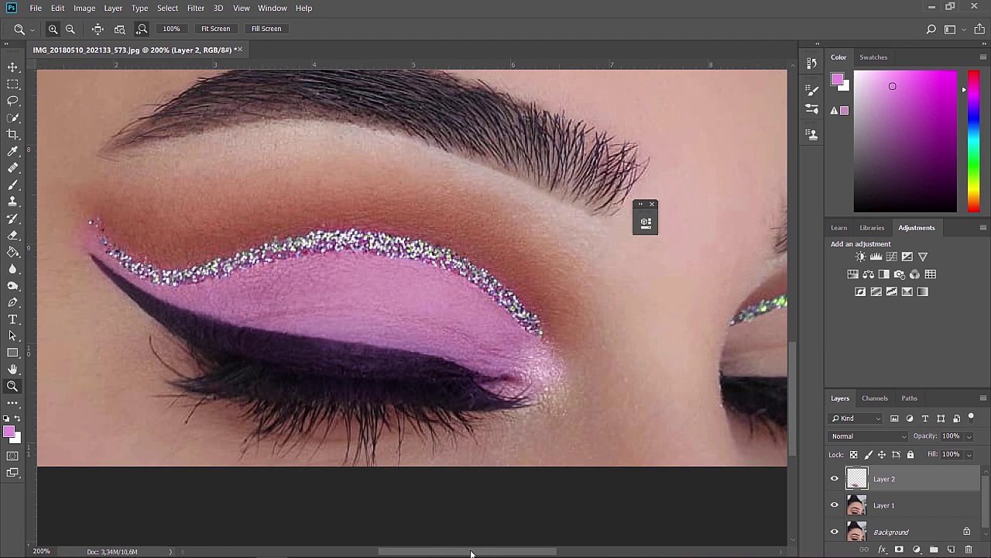
click(12, 235)
click(68, 29)
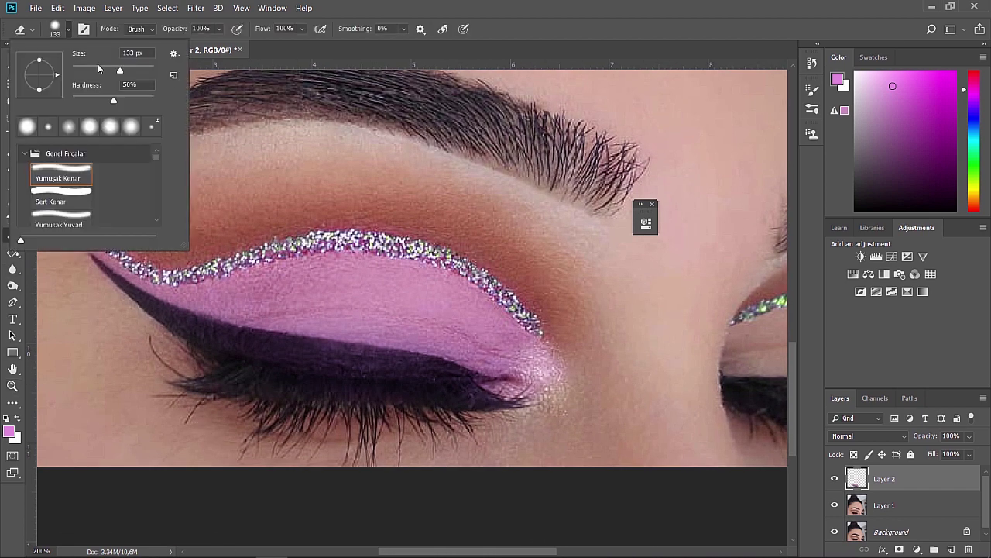
click(333, 371)
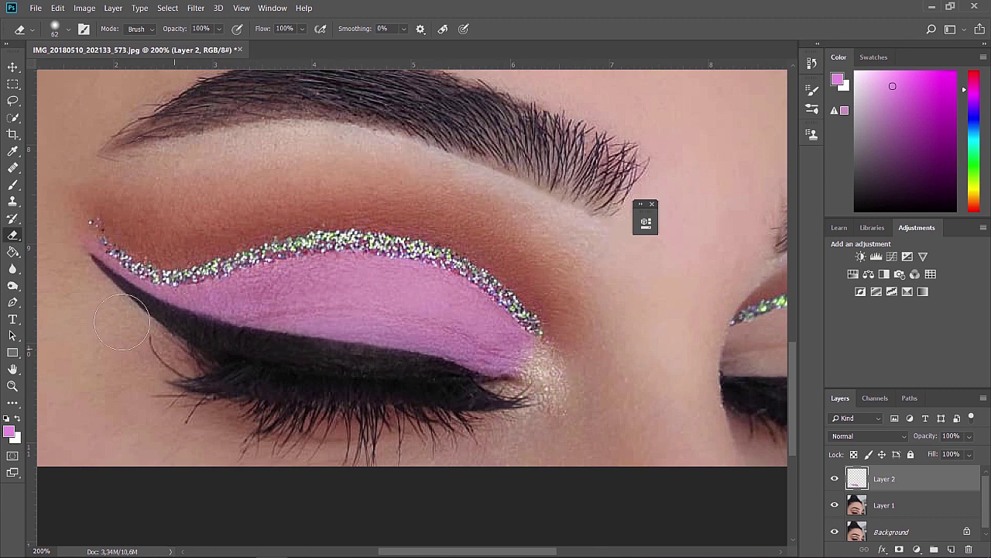
- Compare the near eyelid with and without the pink-tinted layer
key(z)
alt+click(749, 415)
alt+click(749, 415)
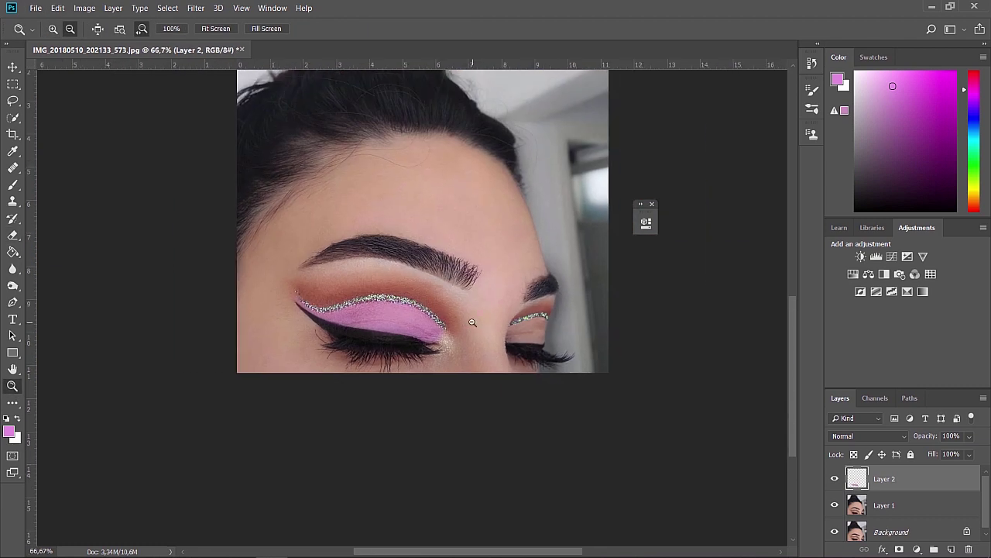
click(835, 478)
click(835, 478)
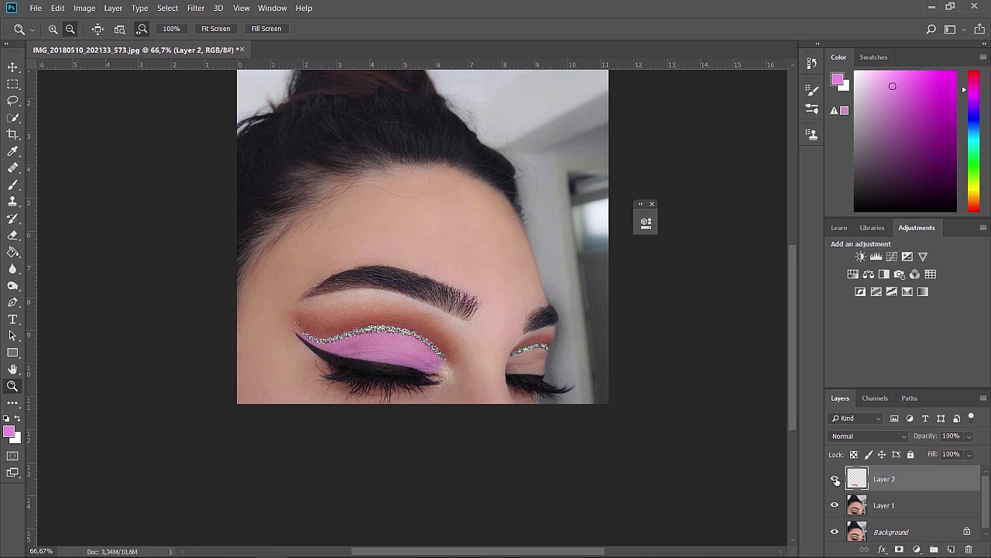
- Flatten the image and duplicate the resulting Background onto a new layer
scroll(907, 515, down, 1)
right_click(908, 524)
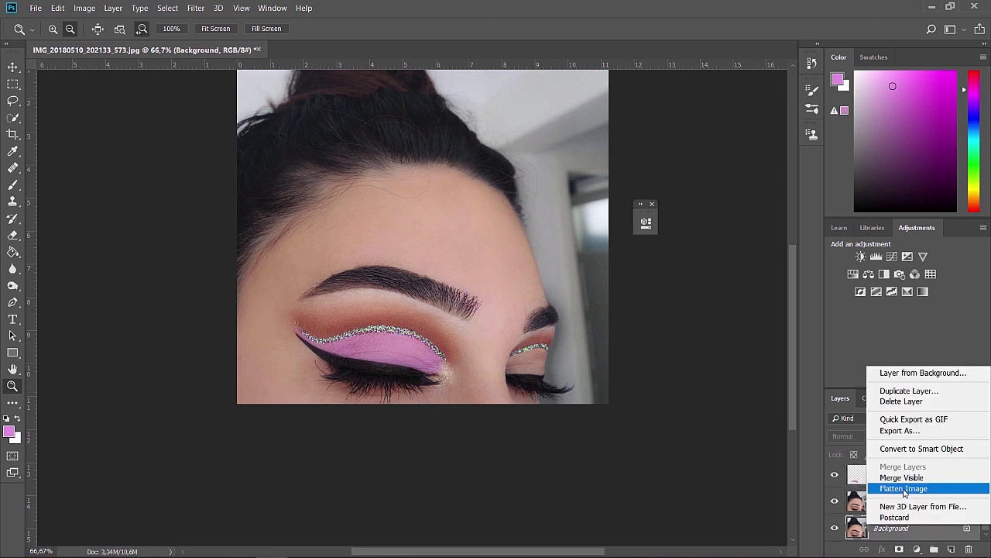
click(890, 485)
key(ctrl+j)
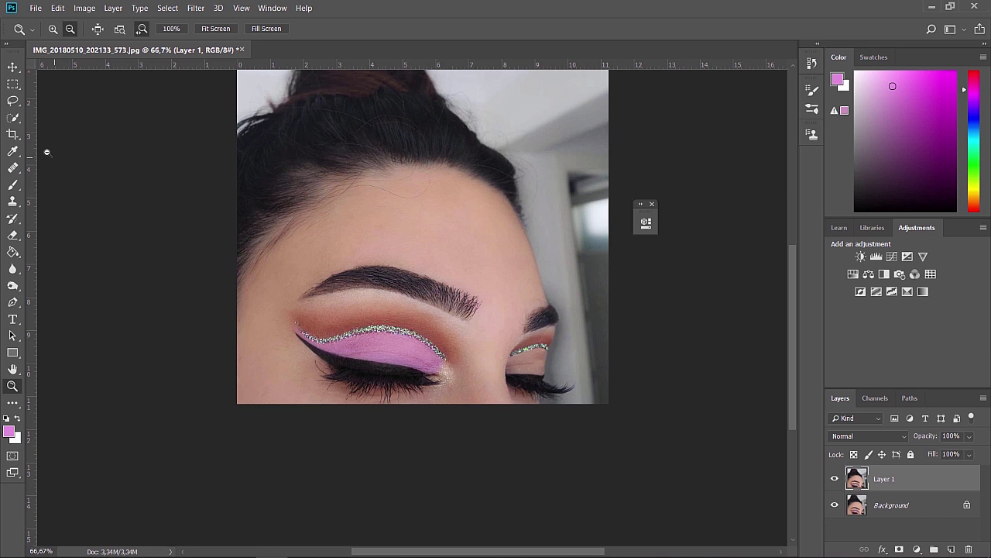
- Select the far eye's lid area with a 60 px feathered Lasso and copy it to a new layer
click(12, 100)
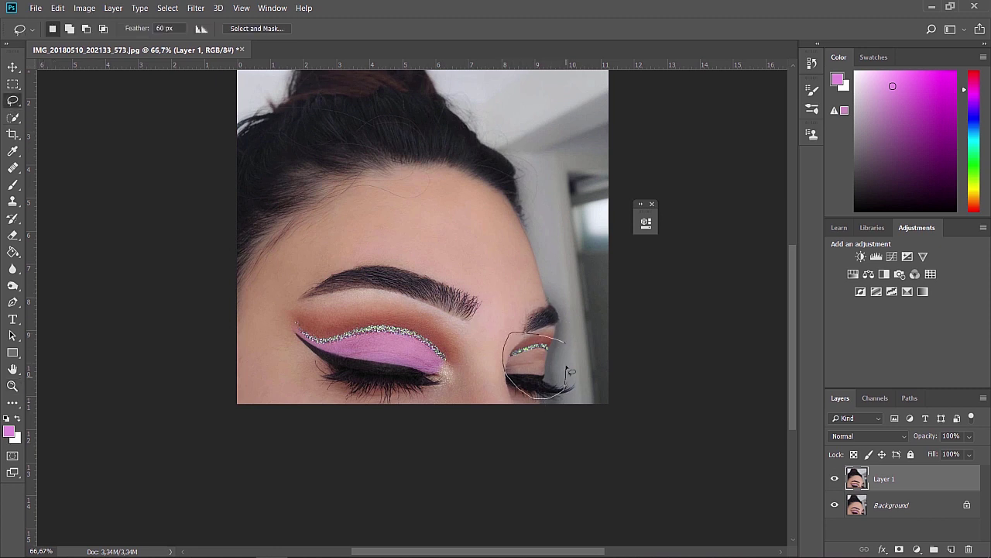
drag(570, 371, 573, 371)
mouse_move(516, 313)
mouse_down()
mouse_move(535, 397)
mouse_move(577, 345)
mouse_up()
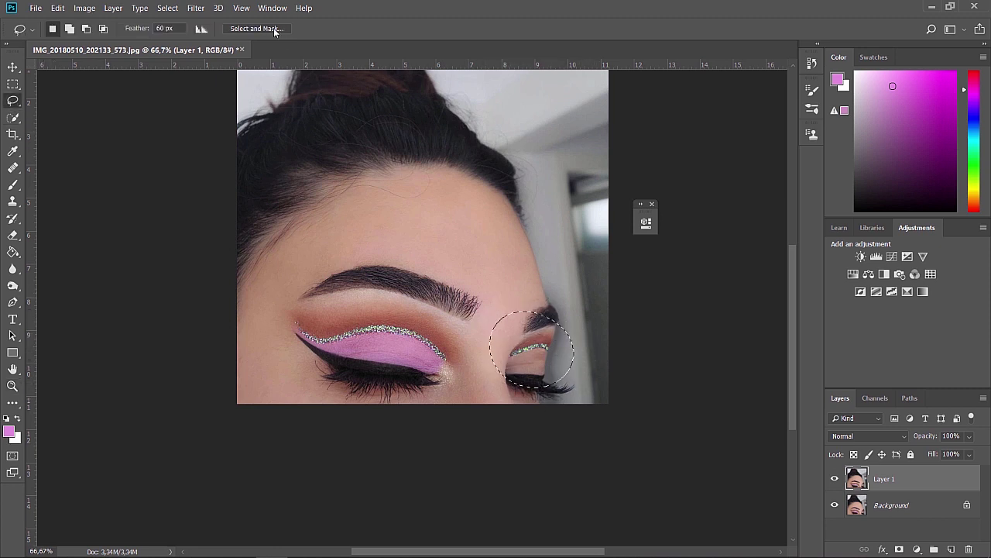
key(ctrl+j)
- Apply the Camera Raw Filter to the far eye's layer with the tint set to 68
click(195, 8)
click(216, 80)
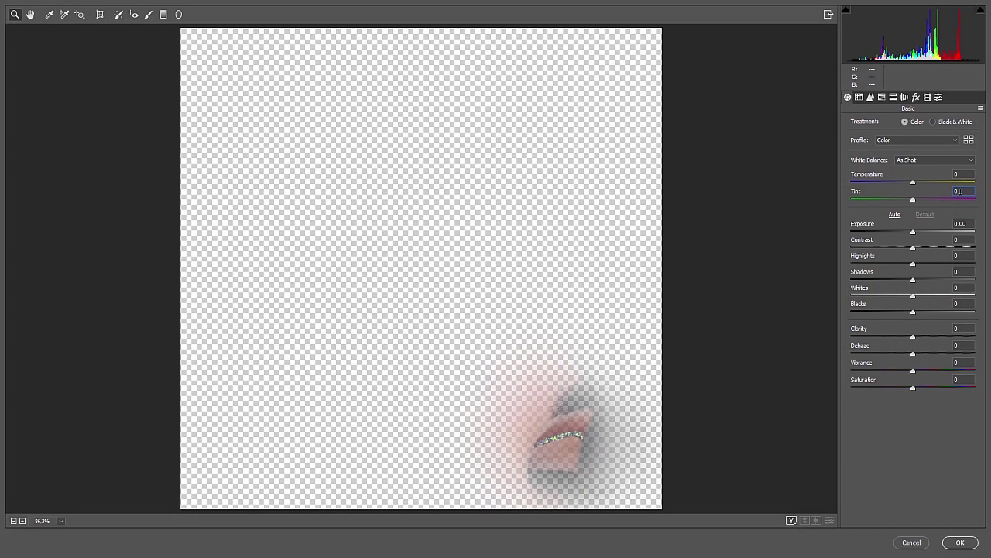
text(65)
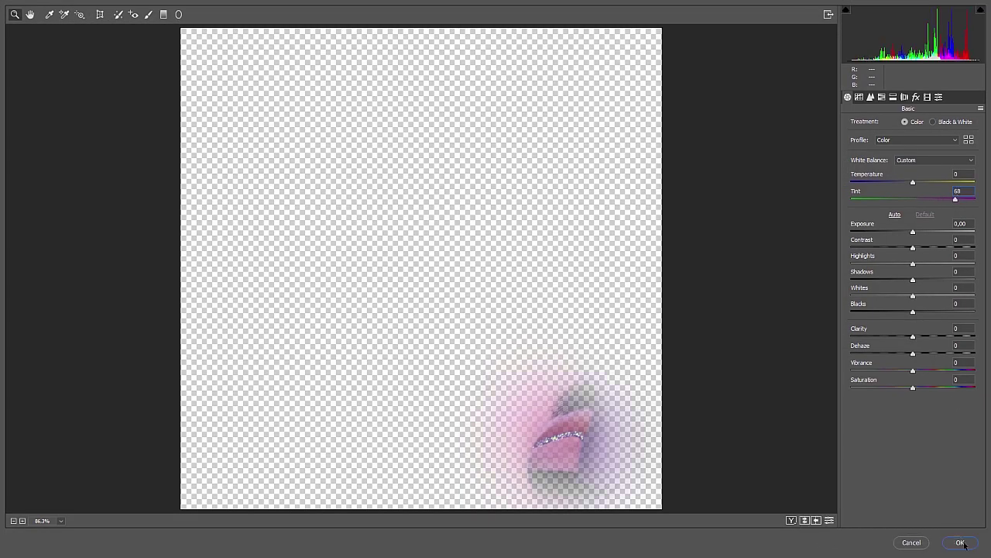
click(960, 542)
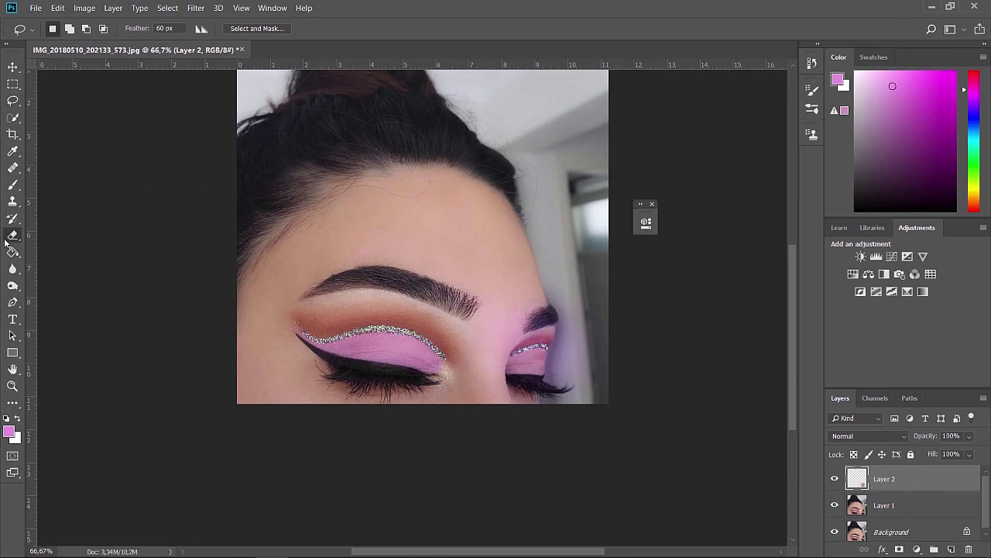
- Erase the tint around the far eyelid with a 62 px Eraser, clearing the skin, glitter line, lashes and background
click(12, 236)
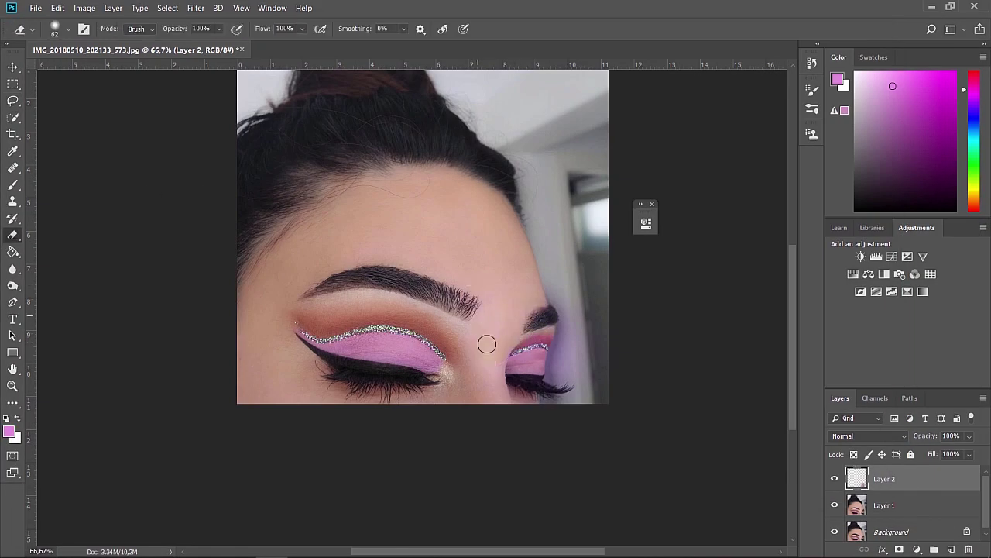
click(12, 385)
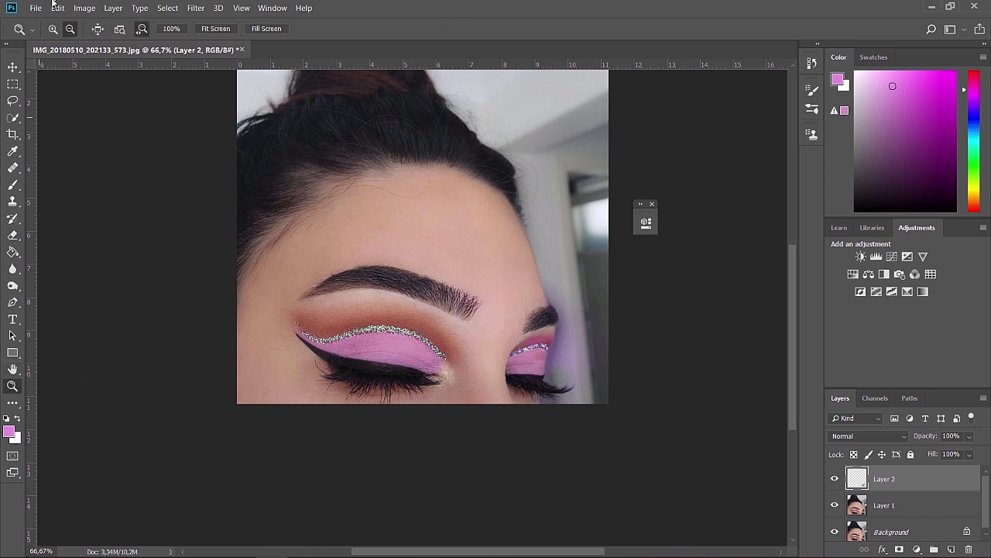
click(561, 375)
click(563, 376)
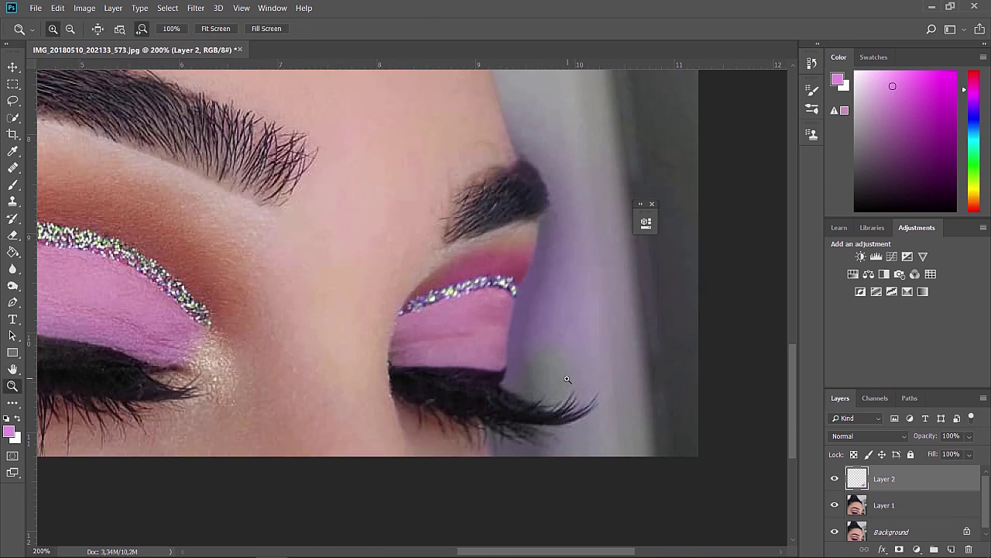
click(13, 235)
mouse_move(444, 264)
mouse_down()
mouse_move(555, 280)
mouse_move(501, 151)
mouse_move(531, 159)
mouse_move(523, 176)
mouse_move(591, 378)
mouse_move(496, 448)
mouse_up()
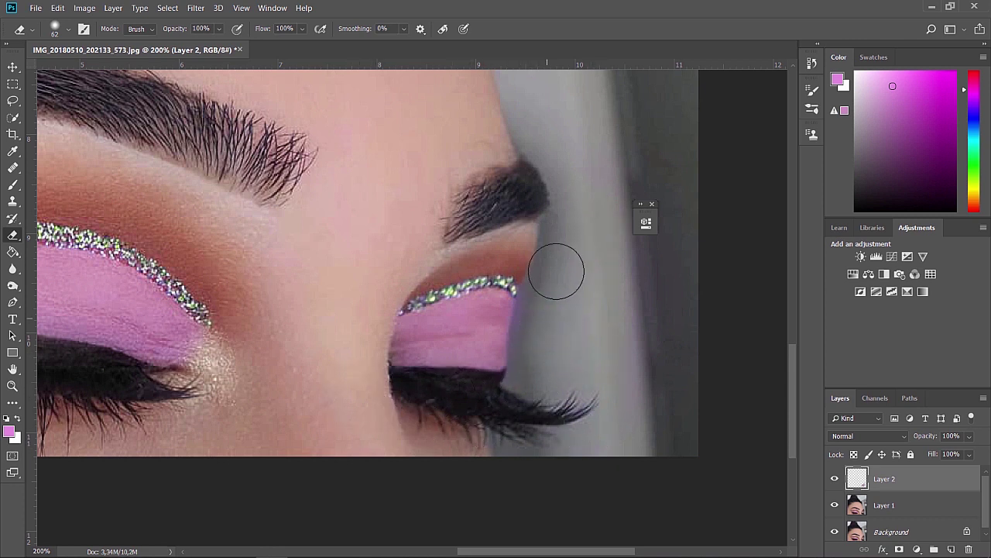
mouse_move(555, 271)
mouse_down()
mouse_move(540, 317)
mouse_move(549, 343)
mouse_move(550, 251)
mouse_move(458, 242)
mouse_up()
- Flatten the image with both tinted eyelids and duplicate the Background onto a new layer
key(z)
alt+click(269, 314)
alt+click(269, 313)
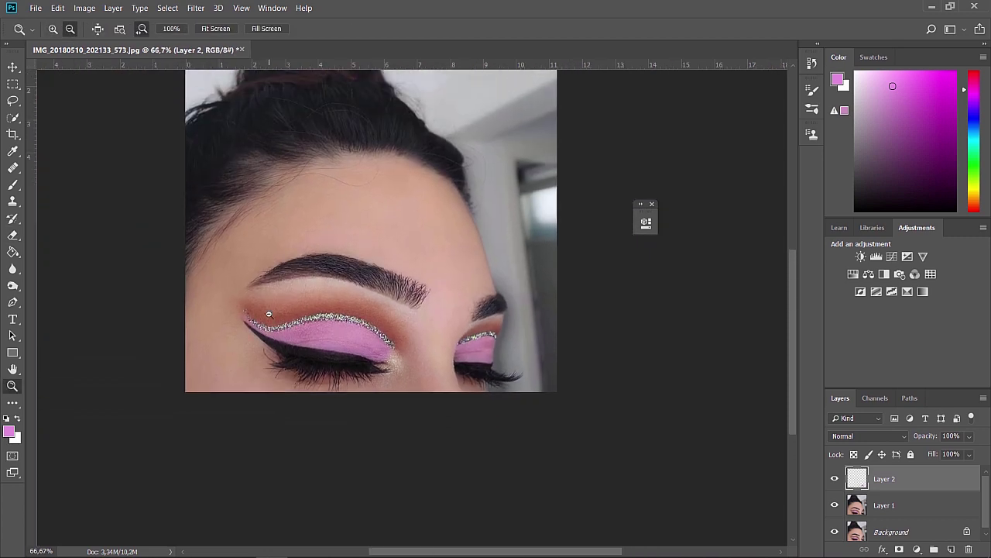
right_click(916, 535)
click(875, 494)
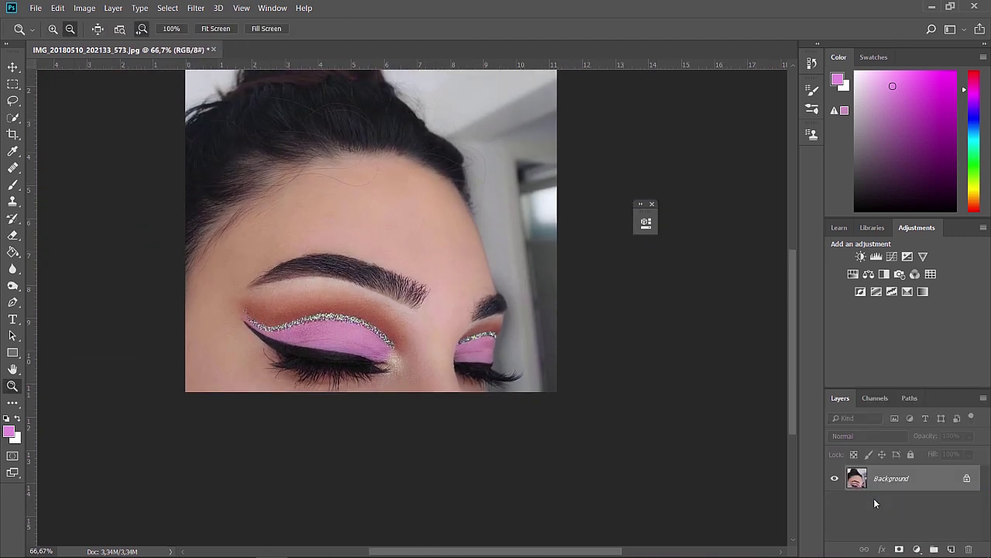
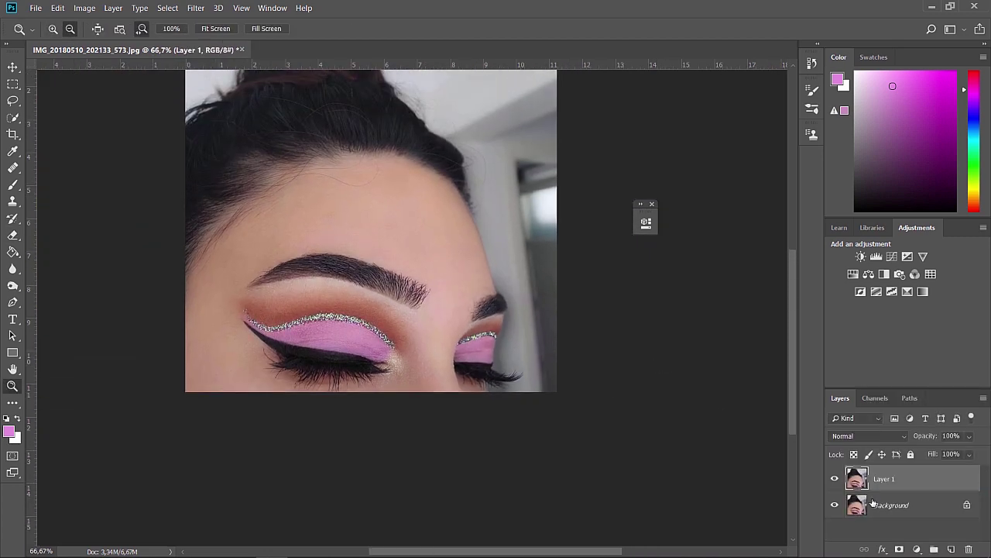
- On a new layer, paint black shading along the near eye's crease with a soft 99 px Brush
click(53, 29)
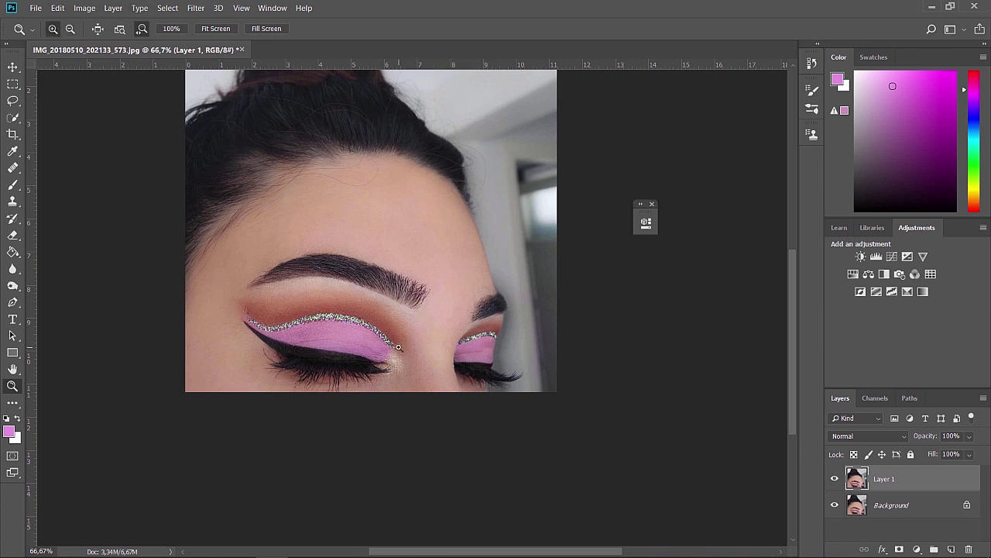
click(398, 348)
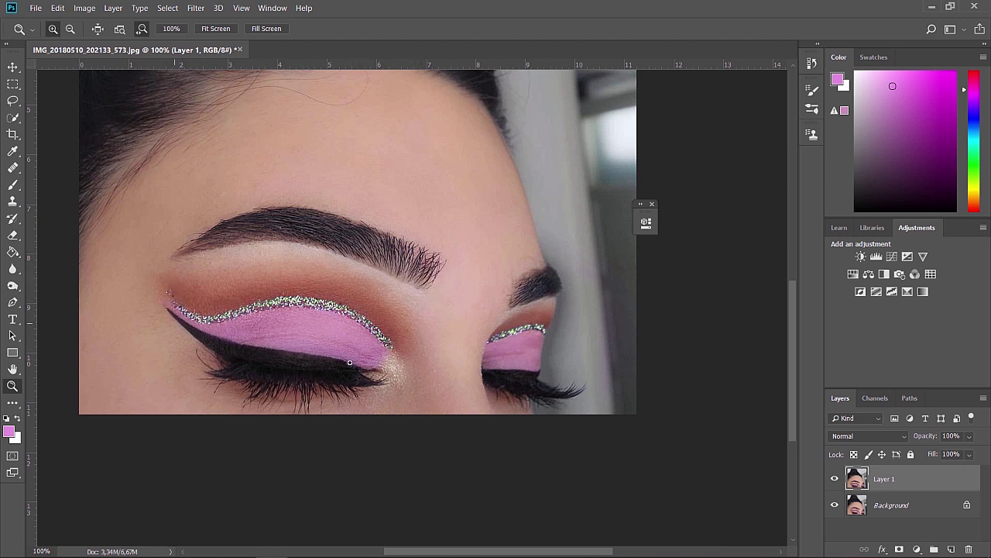
key(b)
key(d)
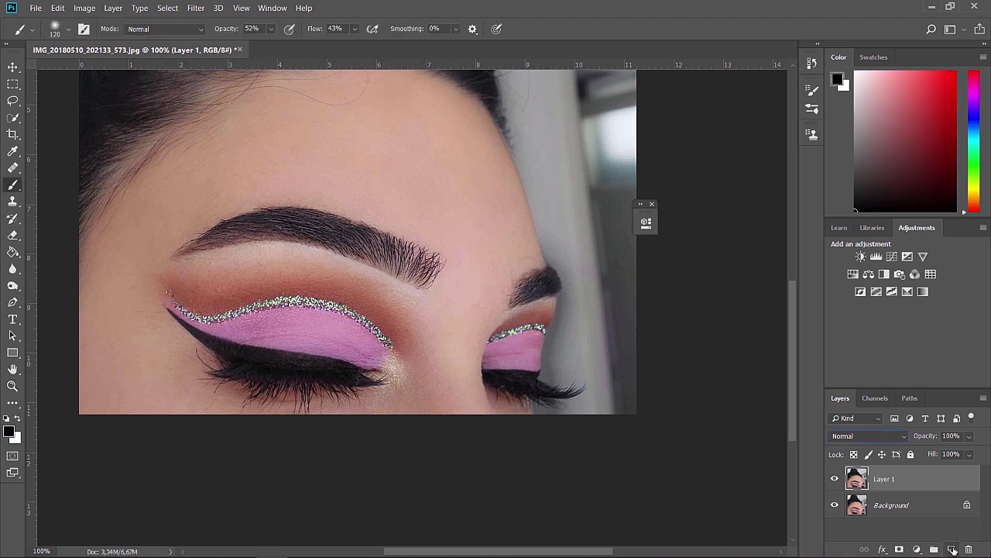
click(952, 549)
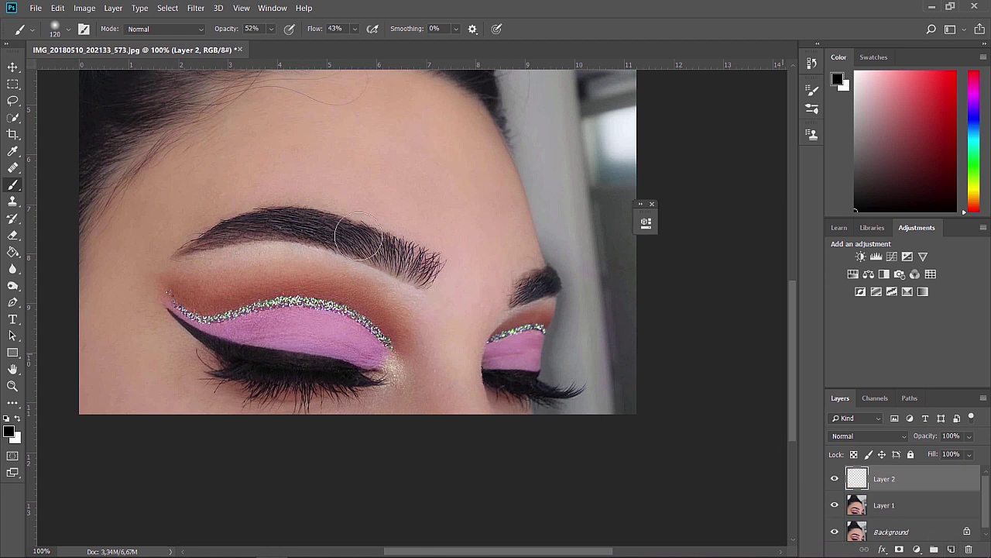
click(68, 29)
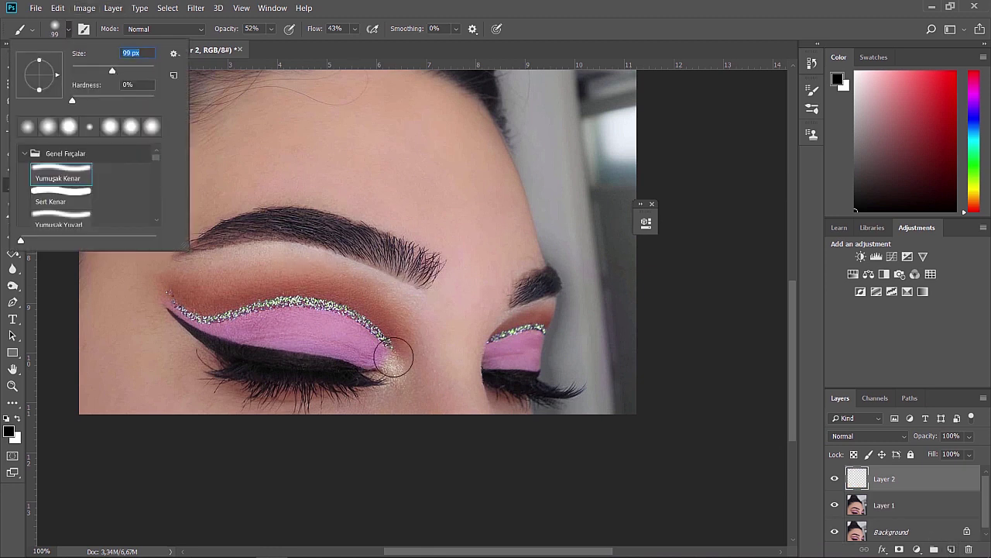
click(391, 344)
mouse_move(358, 307)
mouse_down()
mouse_move(307, 286)
mouse_move(207, 302)
mouse_move(165, 293)
mouse_up()
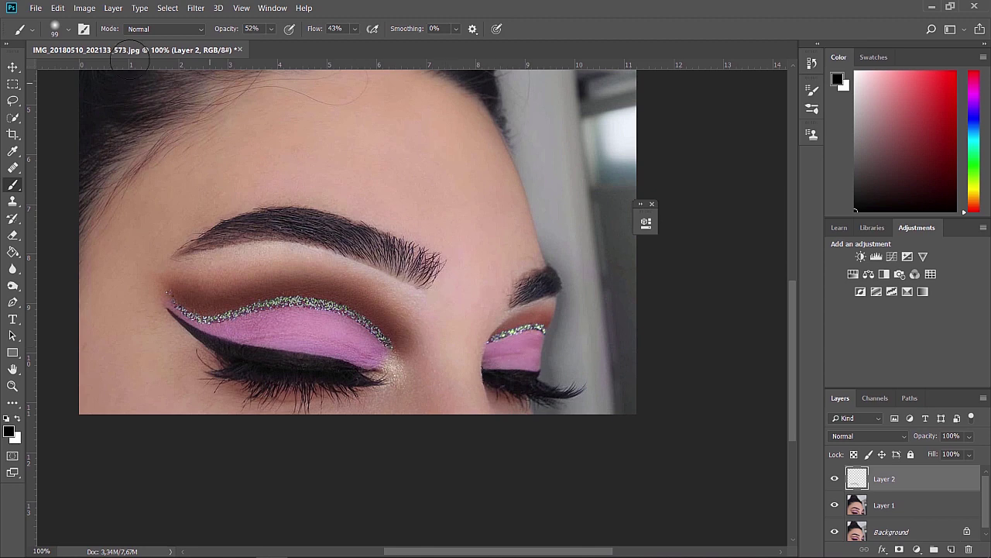
- Apply a Gaussian Blur with a 47 px radius to the crease shading and set its layer's blending to Darken
click(194, 10)
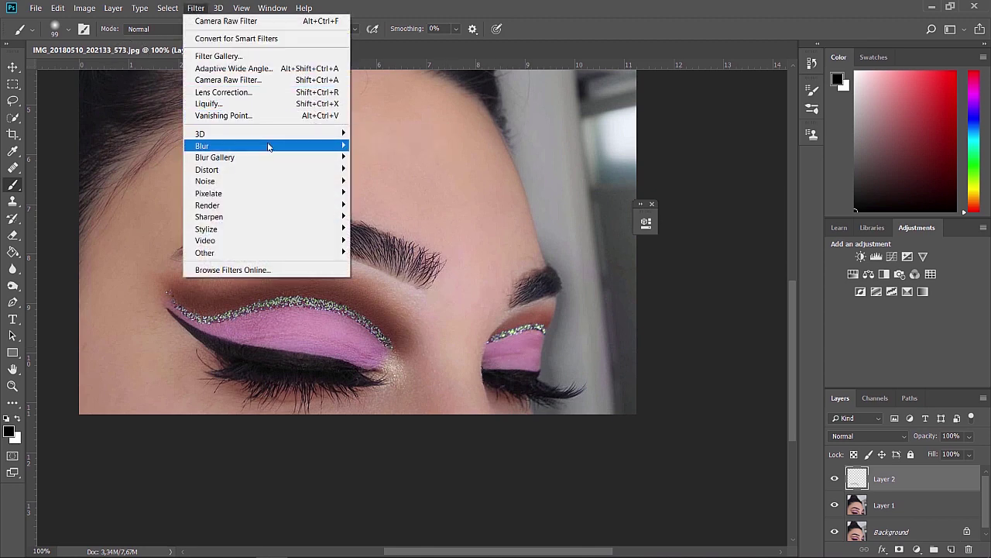
mouse_move(268, 145)
click(384, 193)
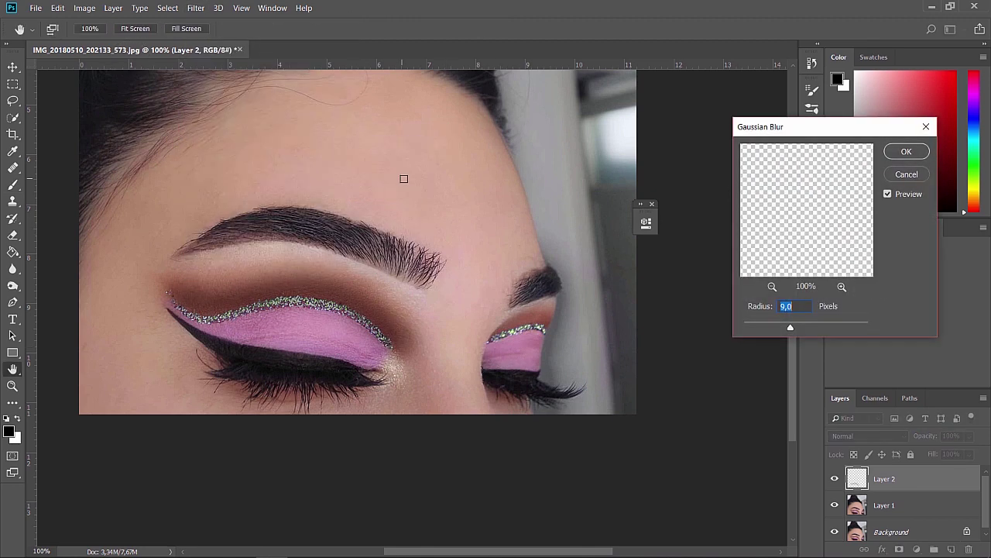
drag(811, 326, 808, 327)
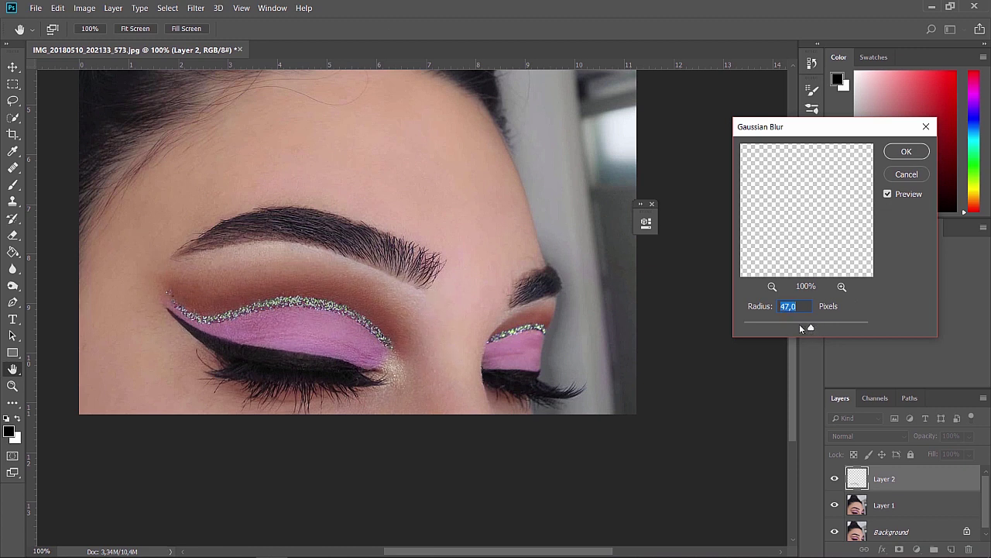
click(906, 151)
key(b)
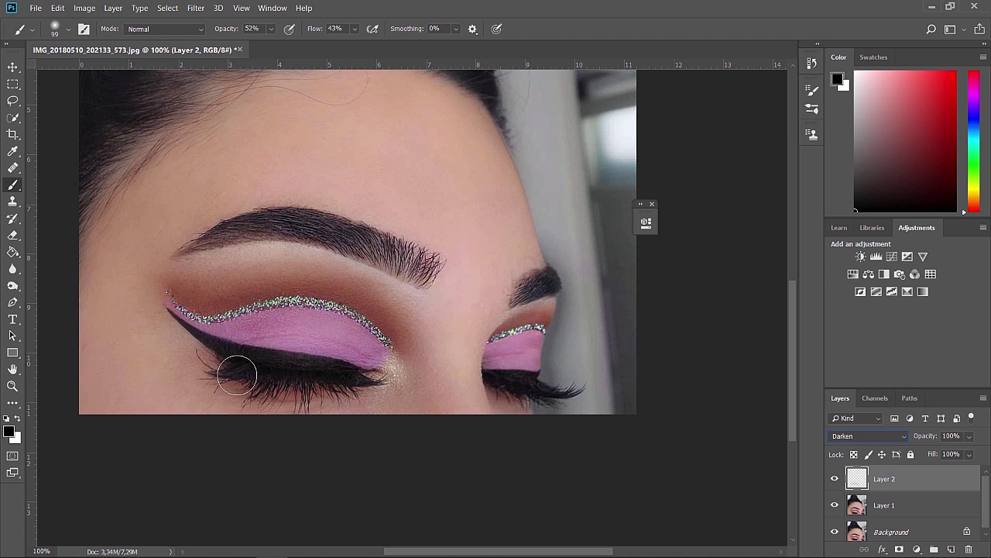
- Erase the dark shading from the near eye's pink lid with a 62 px Eraser at 42% hardness
click(12, 237)
click(68, 30)
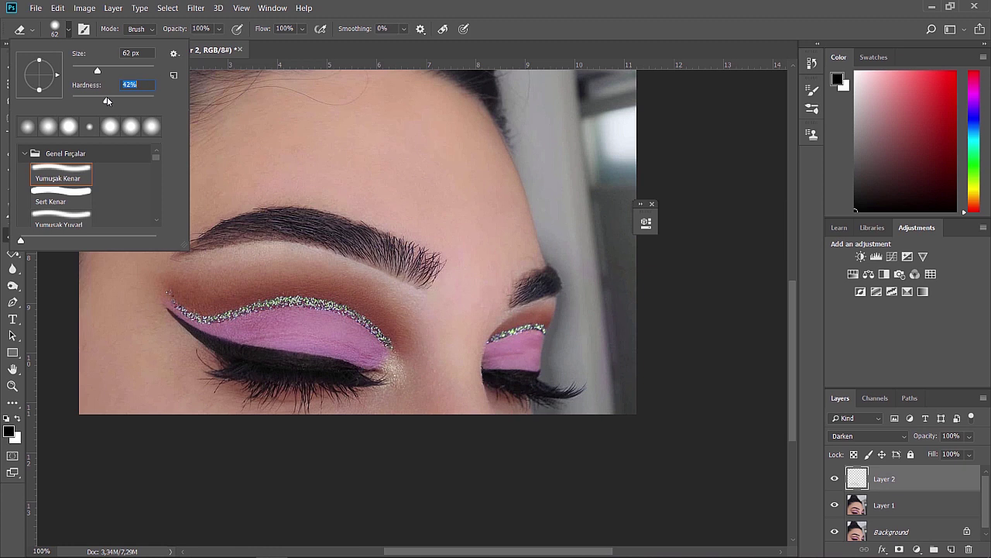
click(298, 353)
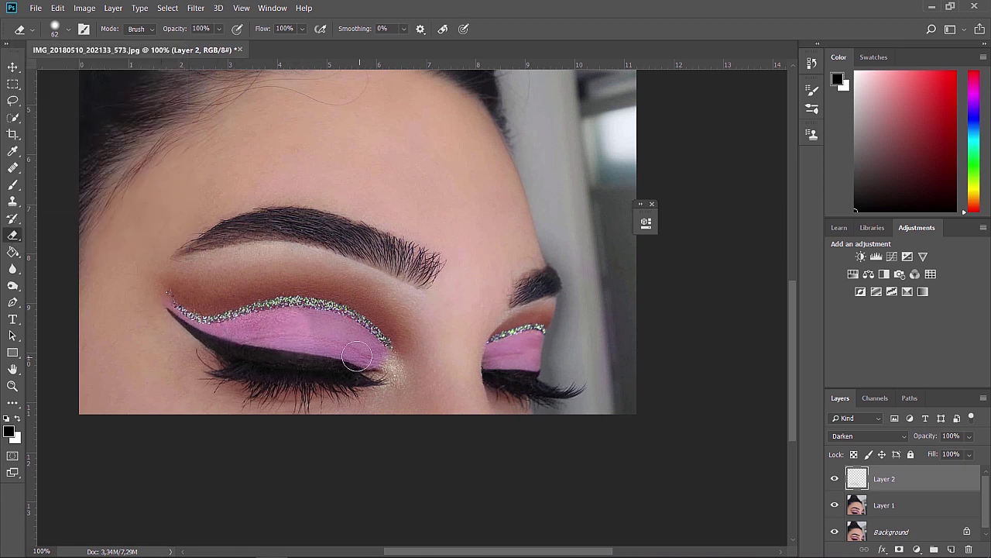
mouse_move(357, 356)
mouse_down()
mouse_move(304, 342)
mouse_move(389, 373)
mouse_move(329, 323)
mouse_up()
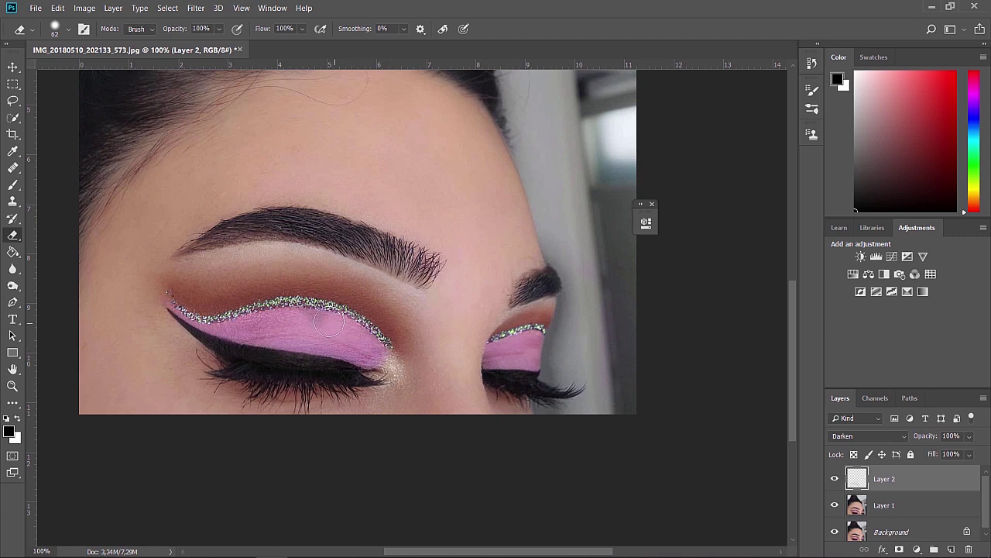
- Switch the layer to Dissolve, erase stray shading around the near eye's lashes, lid and inner corner, and restore Darken blending
click(860, 436)
click(841, 129)
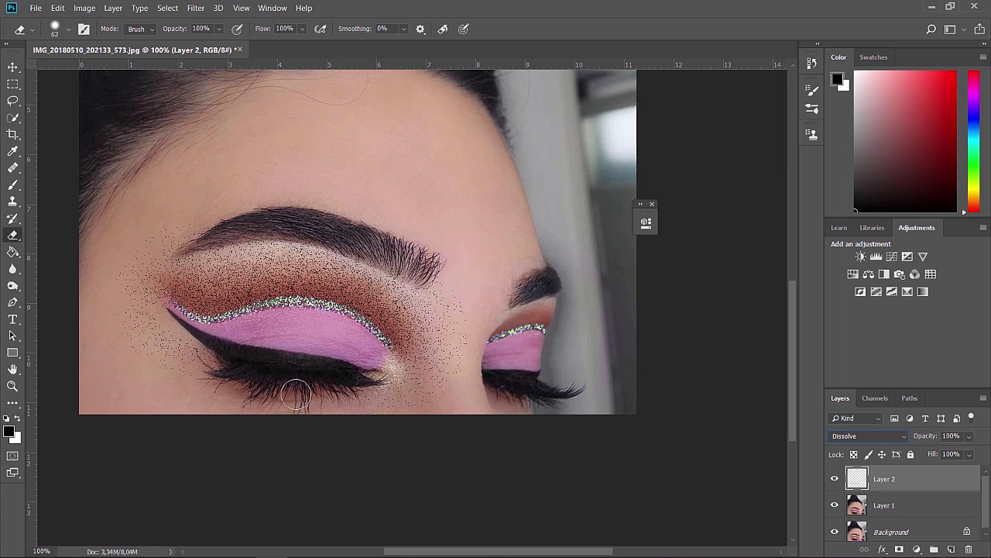
mouse_move(296, 395)
mouse_down()
mouse_move(379, 362)
mouse_move(411, 385)
mouse_move(400, 369)
mouse_move(458, 360)
mouse_move(466, 312)
mouse_move(456, 292)
mouse_move(149, 255)
mouse_move(120, 295)
mouse_move(153, 306)
mouse_move(190, 364)
mouse_move(128, 318)
mouse_up()
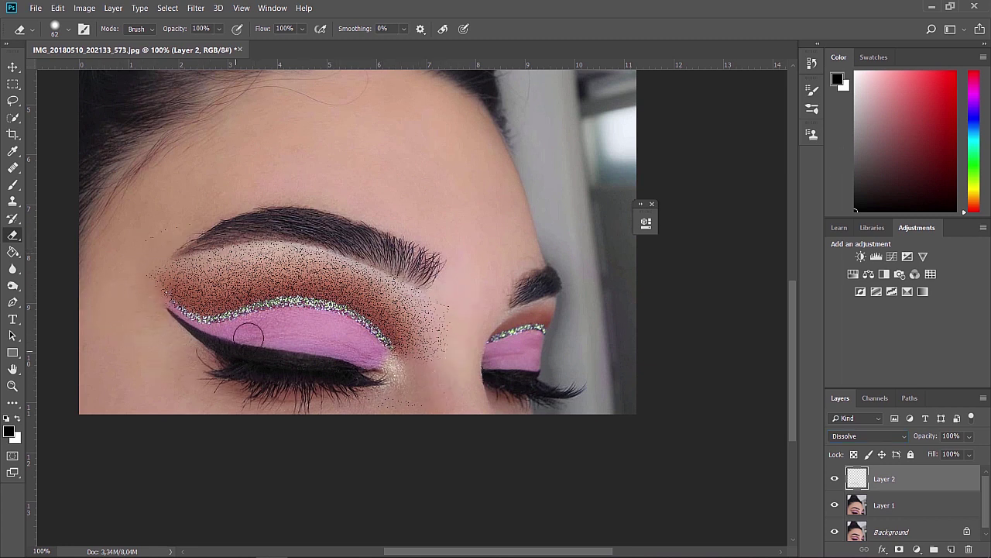
mouse_move(248, 334)
mouse_down()
mouse_move(295, 398)
mouse_move(306, 323)
mouse_up()
mouse_move(434, 286)
mouse_down()
mouse_move(444, 329)
mouse_move(447, 299)
mouse_move(430, 372)
mouse_up()
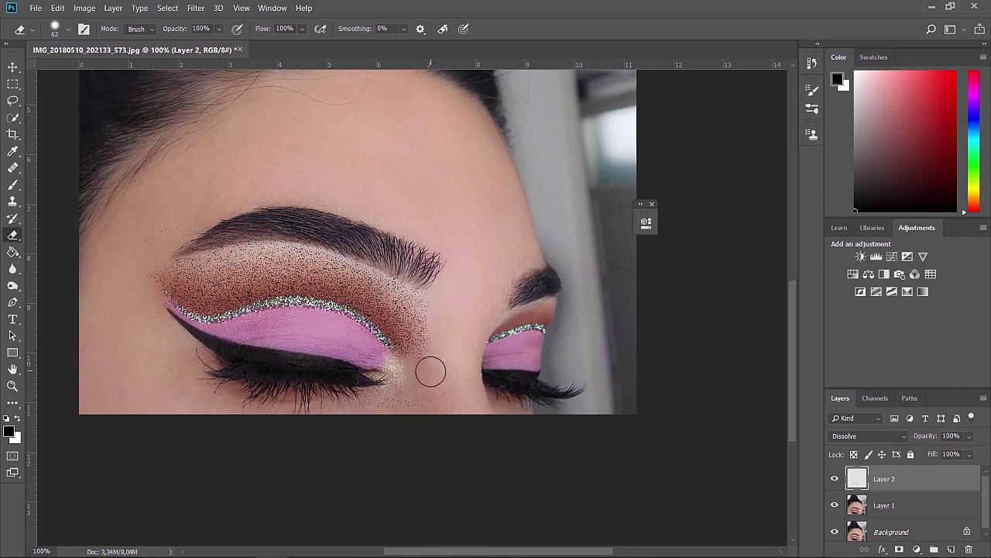
click(895, 436)
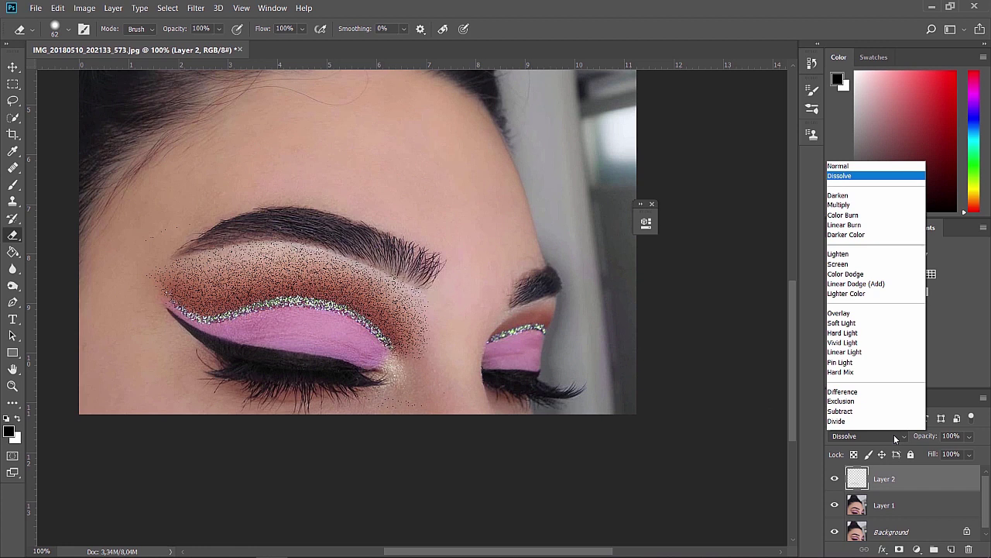
click(838, 195)
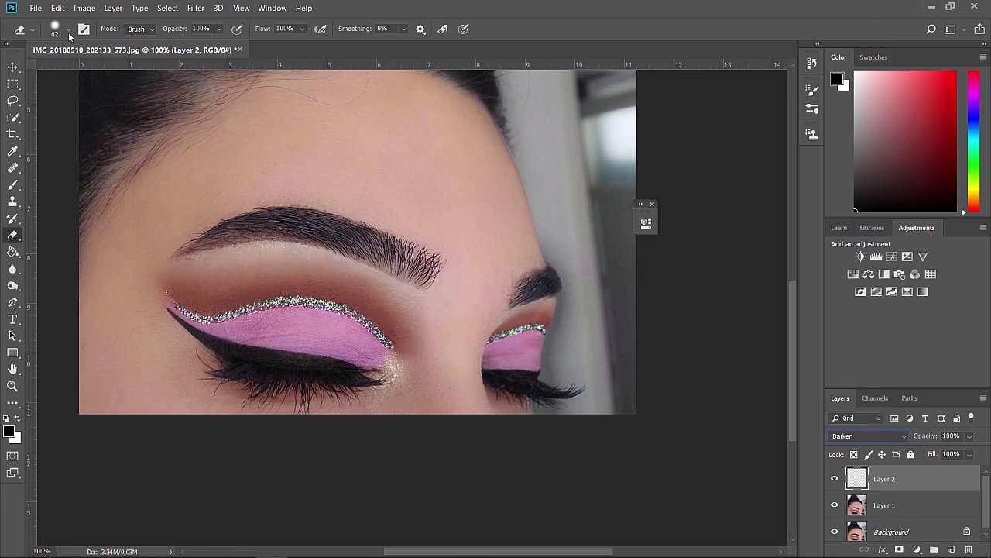
- Configure the Eraser to 155 px, 0% hardness, 64% opacity and 55% flow
click(68, 33)
drag(103, 100, 71, 101)
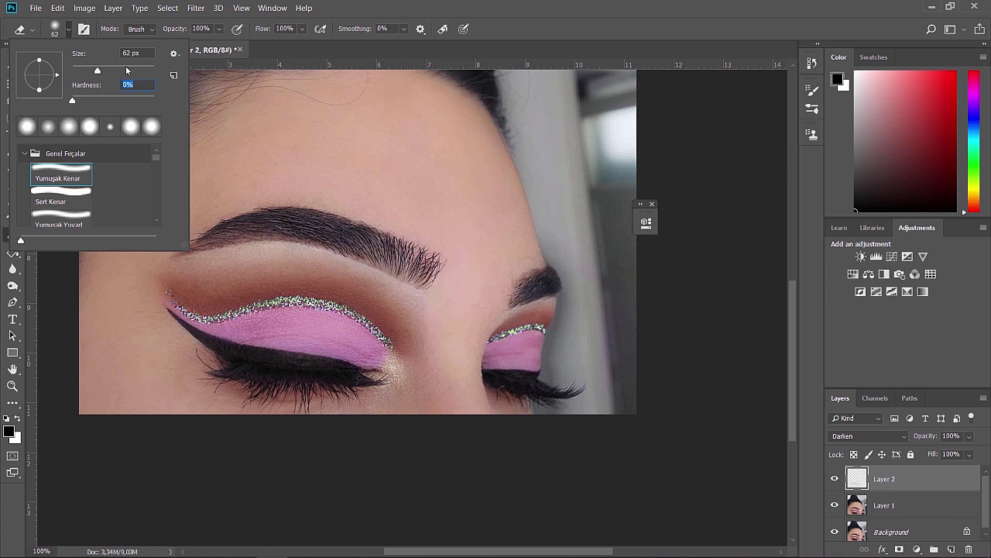
click(126, 70)
drag(219, 29, 211, 45)
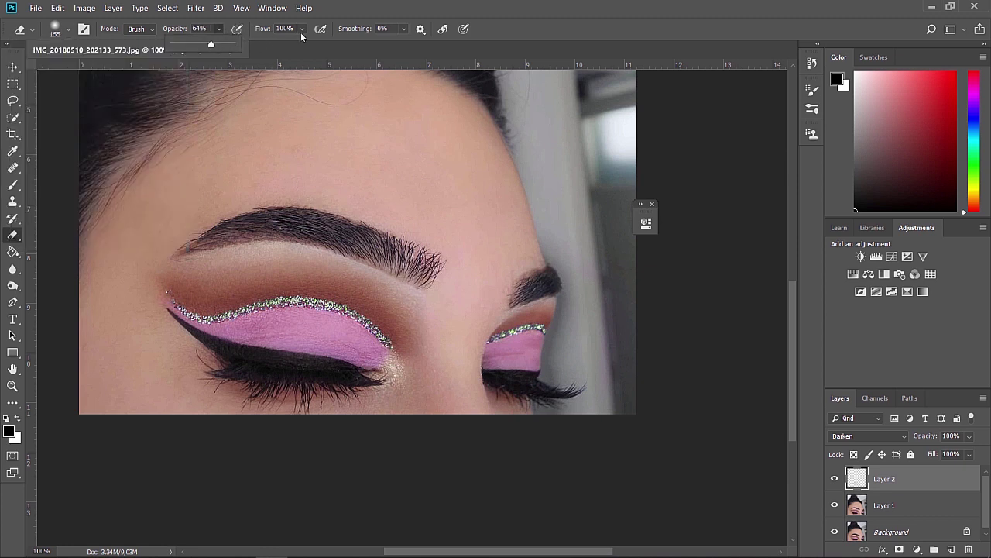
drag(301, 30, 289, 45)
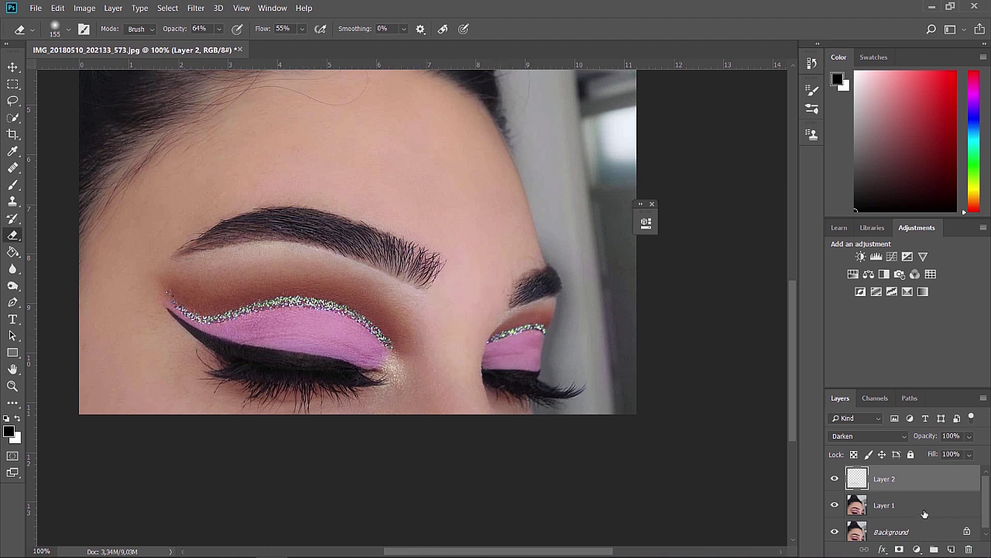
- On another new layer, paint black shading along the near eye's glitter line with the 99 px Brush
click(951, 549)
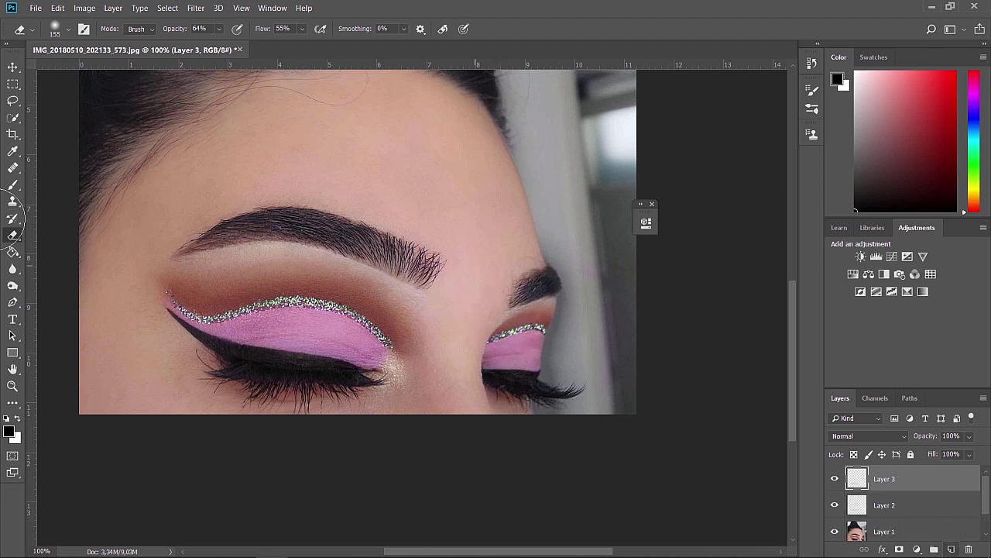
click(13, 184)
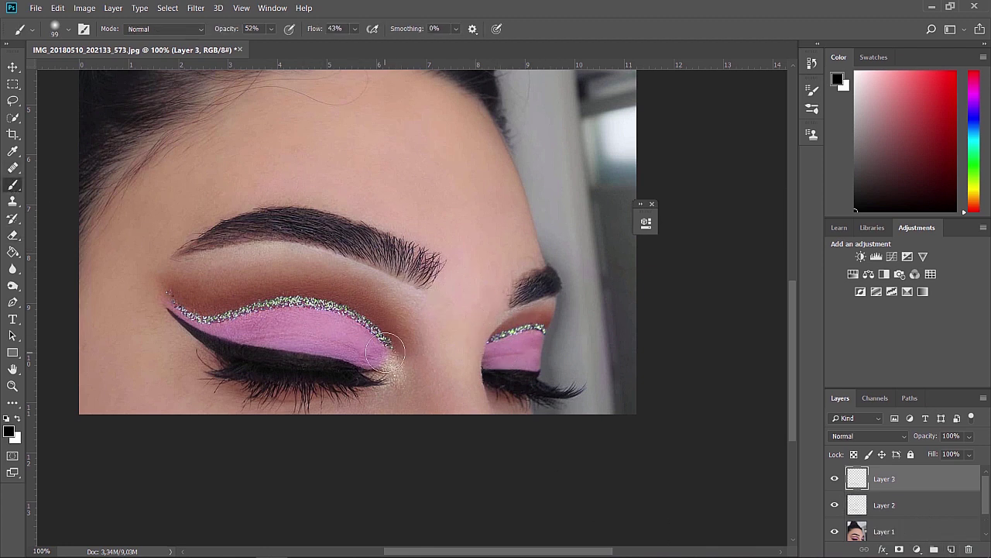
mouse_move(333, 313)
mouse_down()
mouse_move(190, 314)
mouse_move(168, 304)
mouse_up()
- Apply a Gaussian Blur with a 23.5 px radius to the glitter-line shading
click(195, 8)
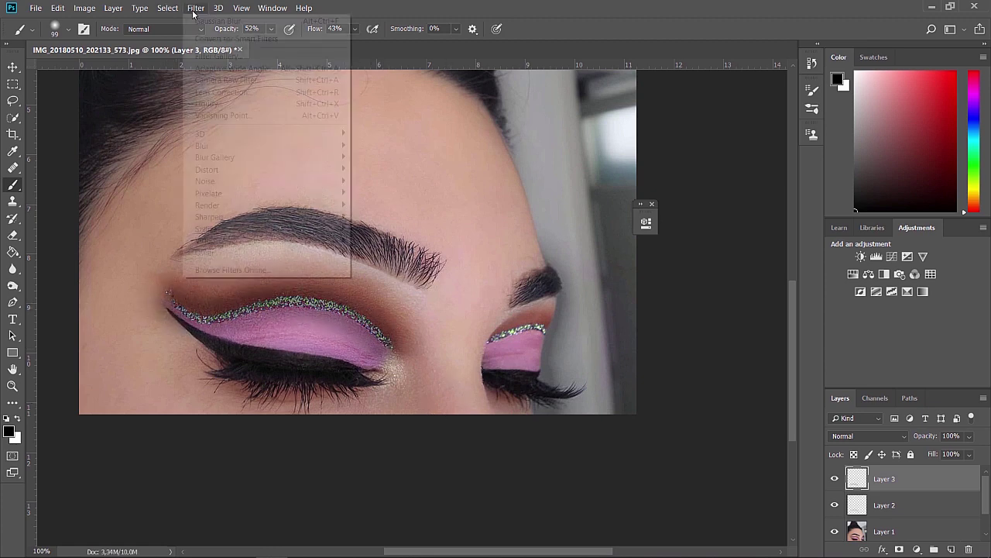
mouse_move(213, 155)
click(344, 195)
drag(807, 324, 800, 330)
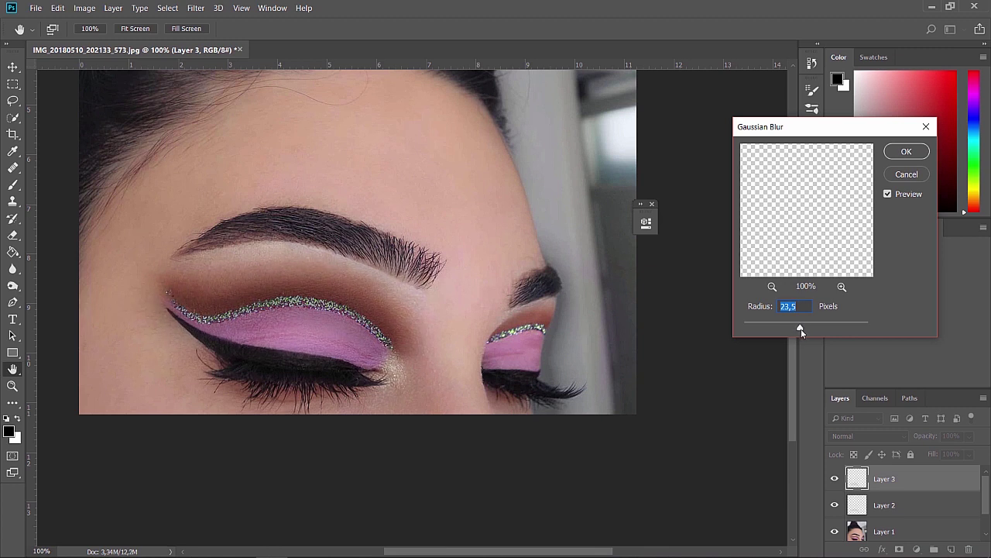
key(Return)
- Set the Eraser to 100% opacity and flow and erase the new shading from the near eye's pink lid and lashes
click(302, 29)
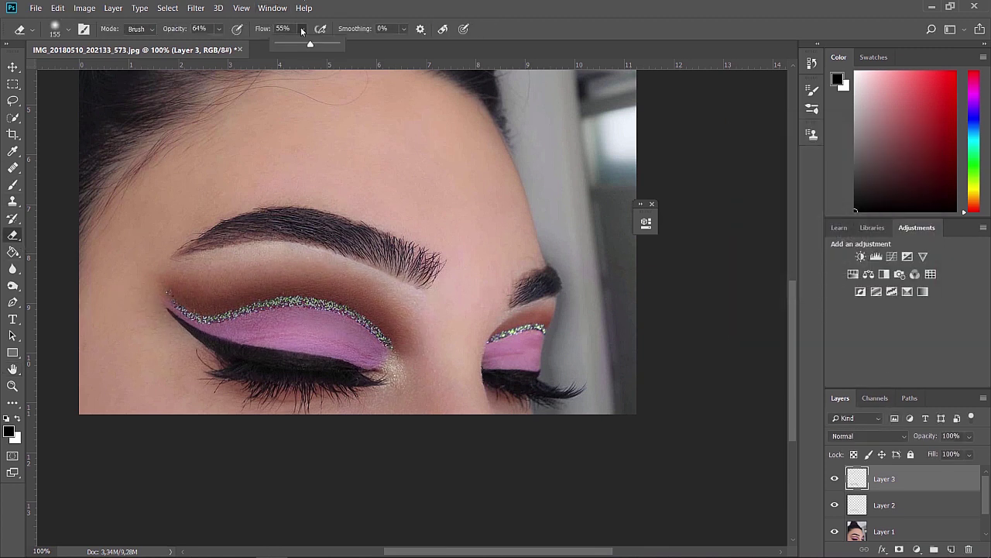
drag(218, 29, 249, 44)
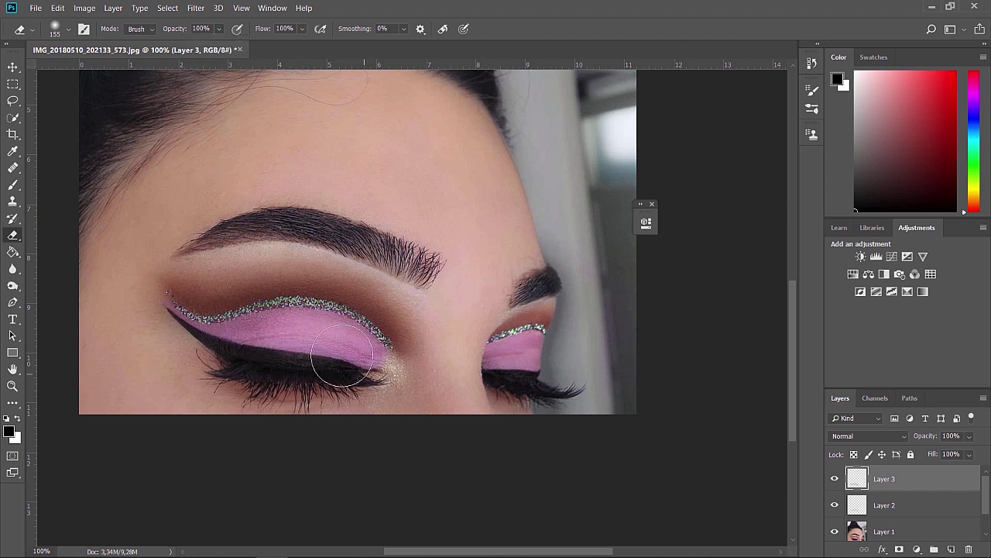
click(62, 29)
click(325, 364)
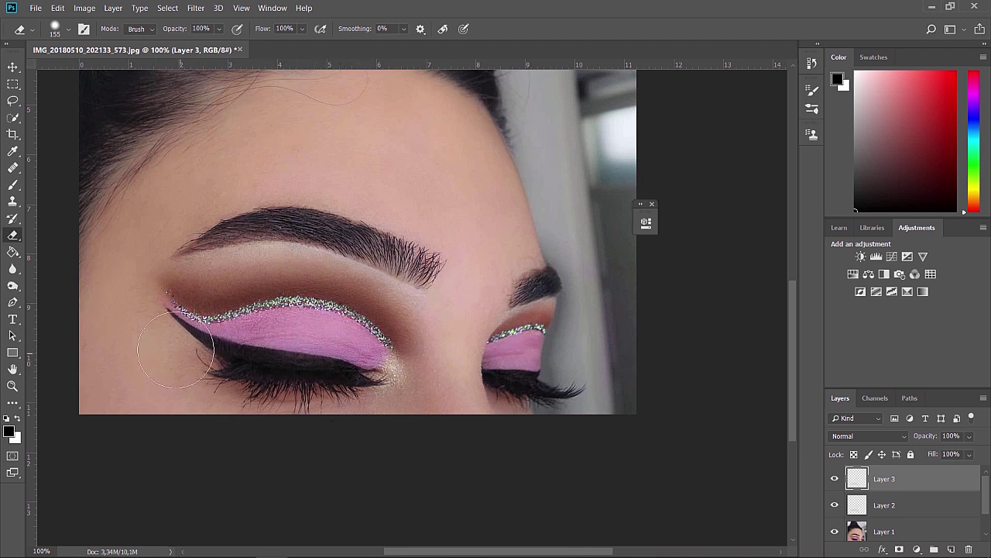
- Set the Eraser to 54% opacity and 55% flow and soften the shading's edge beside the near eye's inner corner
drag(219, 29, 206, 43)
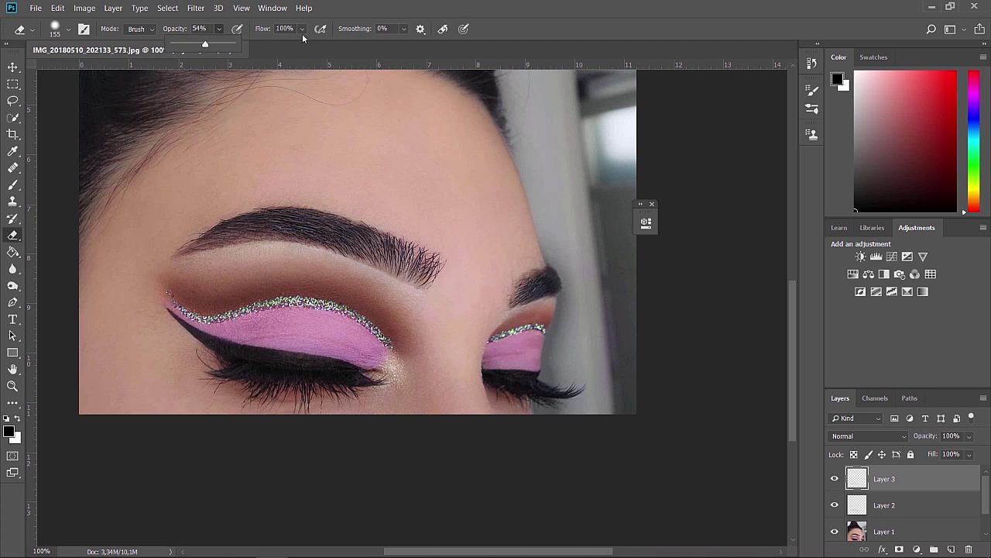
drag(301, 29, 288, 46)
click(68, 28)
click(449, 322)
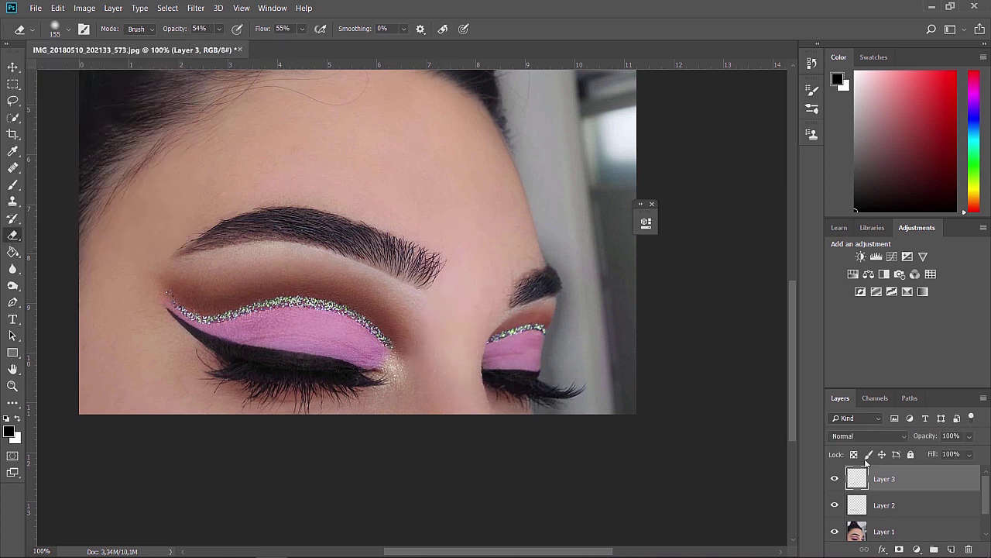
- Try Darker Color and Color Dodge blending on Layer 3
click(867, 435)
click(848, 150)
click(868, 435)
click(850, 191)
click(831, 479)
click(861, 436)
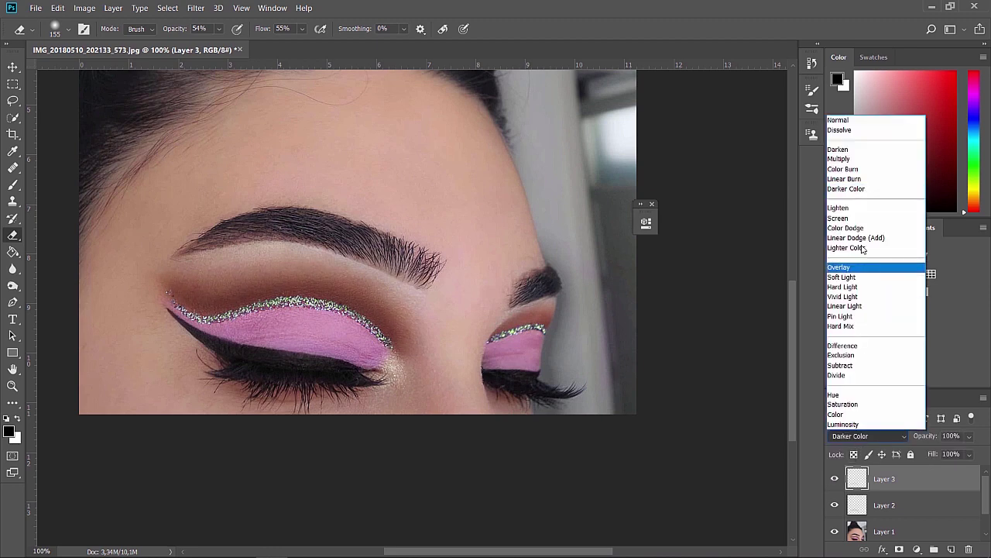
click(852, 230)
- Set Layer 3's blending to Color Burn and compare the image with the layer hidden and shown
click(867, 436)
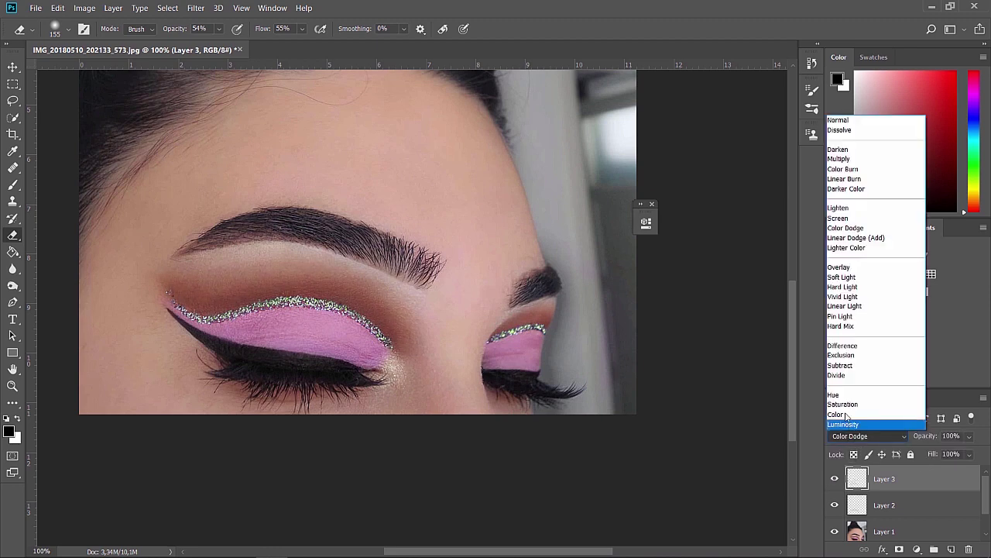
click(855, 177)
click(835, 479)
click(835, 479)
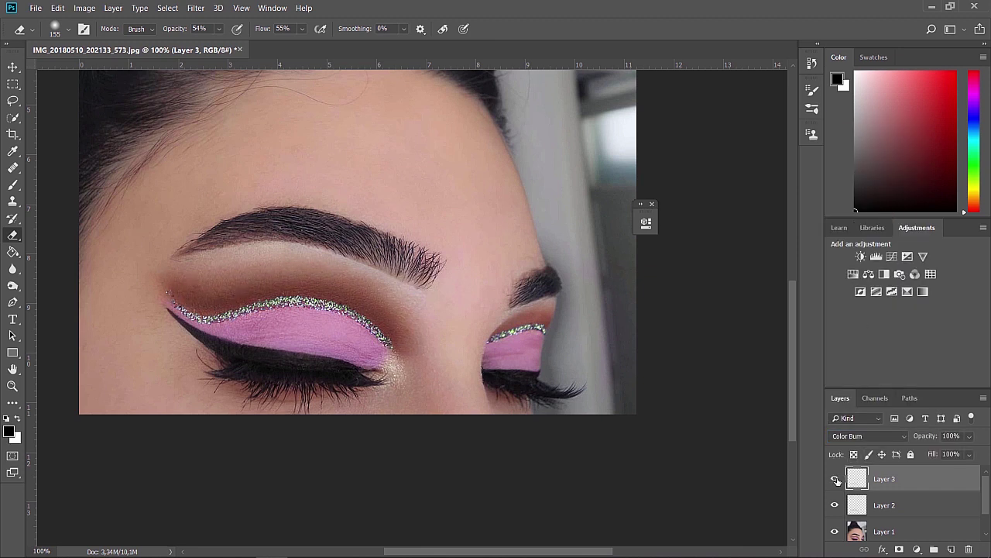
- On a new layer, paint black shading along the far eye's crease with the 99 px Brush
click(951, 550)
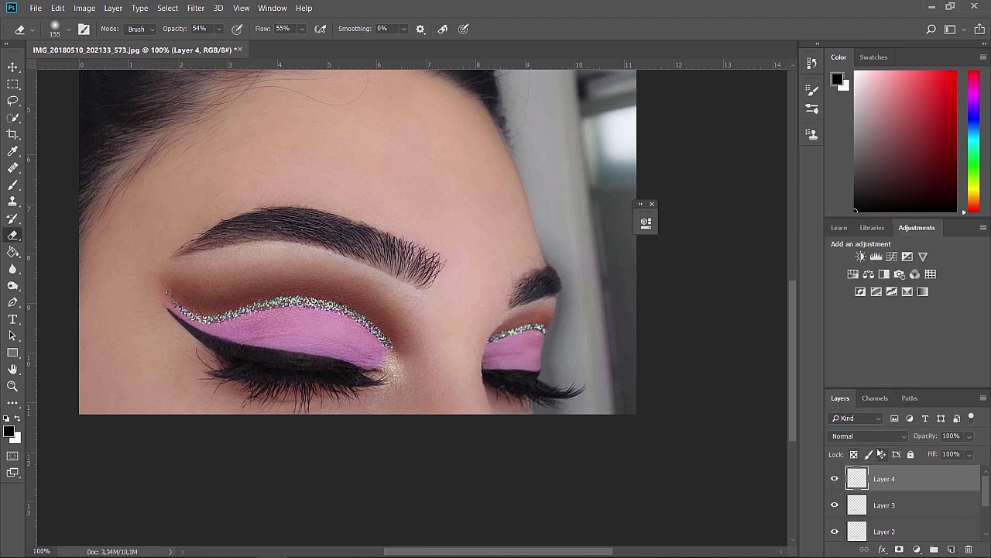
click(14, 185)
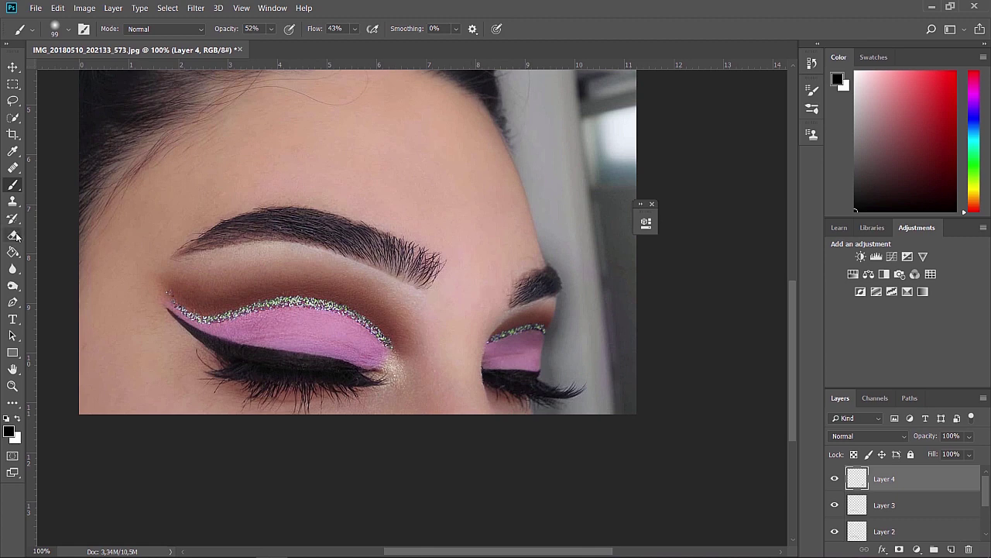
- Apply a Gaussian Blur with a 12.5-pixel radius to the far eye's crease shading on Layer 4
click(195, 8)
click(402, 192)
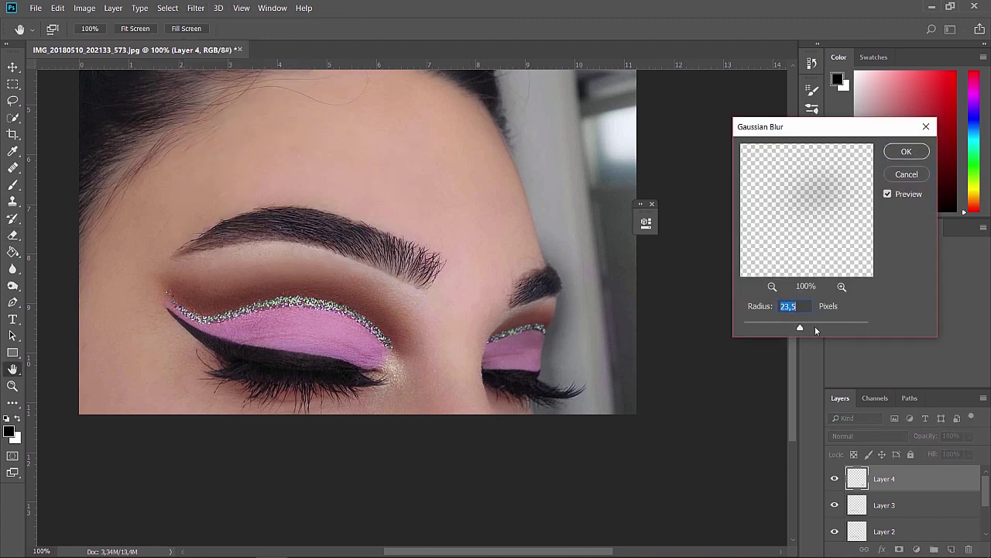
drag(792, 325, 794, 326)
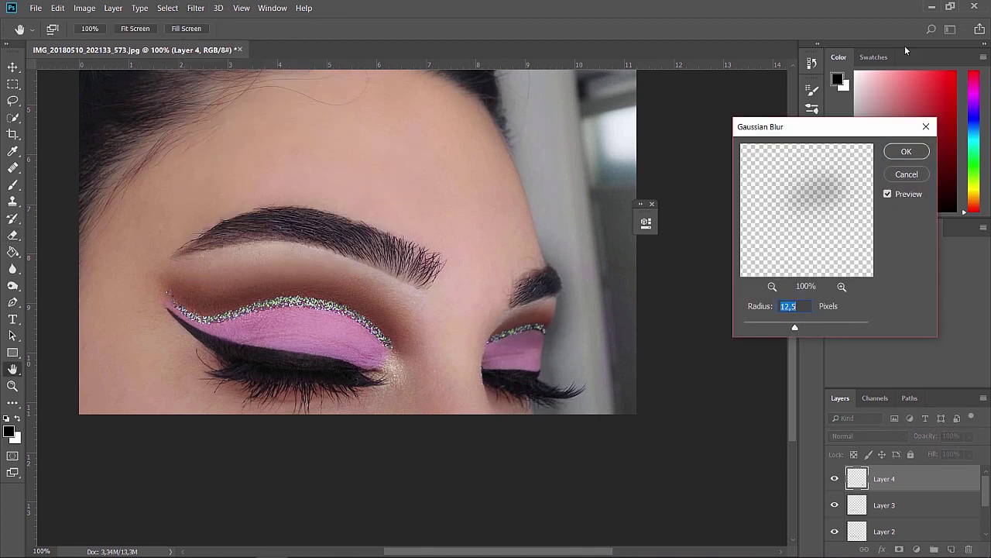
click(906, 151)
- Erase excess shading around the far eye's brow with the Eraser at 100% opacity and flow, and merge the shading layers into Layer 1
key(e)
click(219, 29)
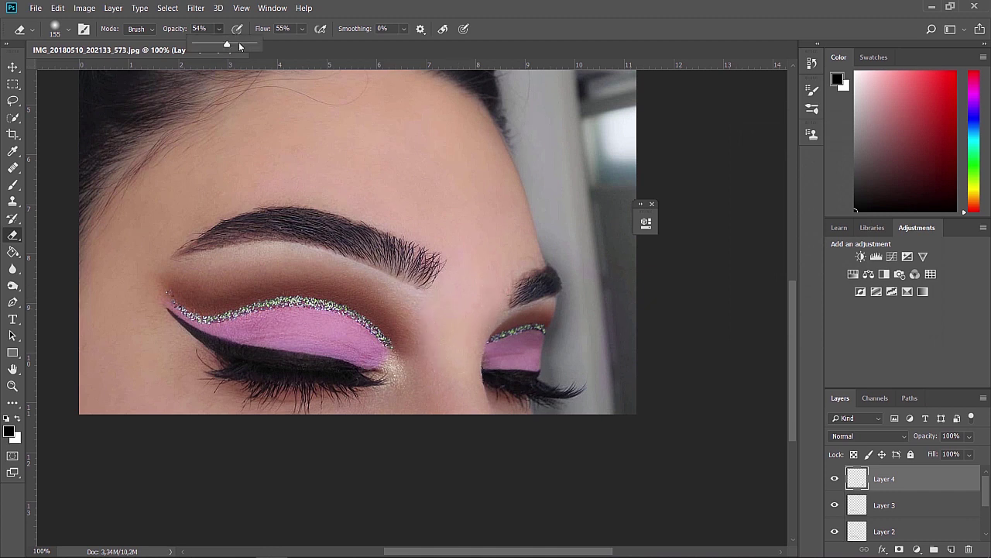
drag(257, 49, 267, 48)
click(302, 29)
click(67, 29)
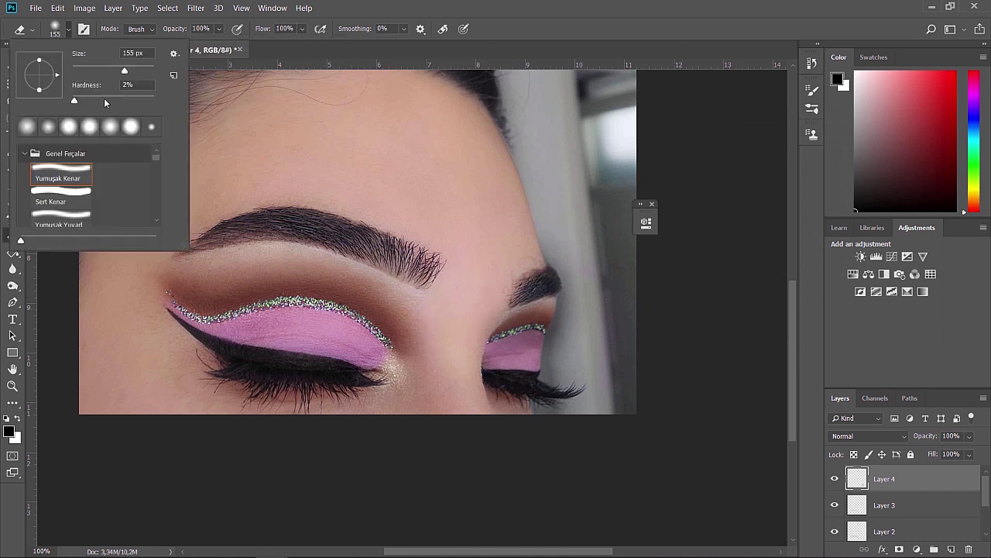
drag(107, 103, 124, 103)
key(Return)
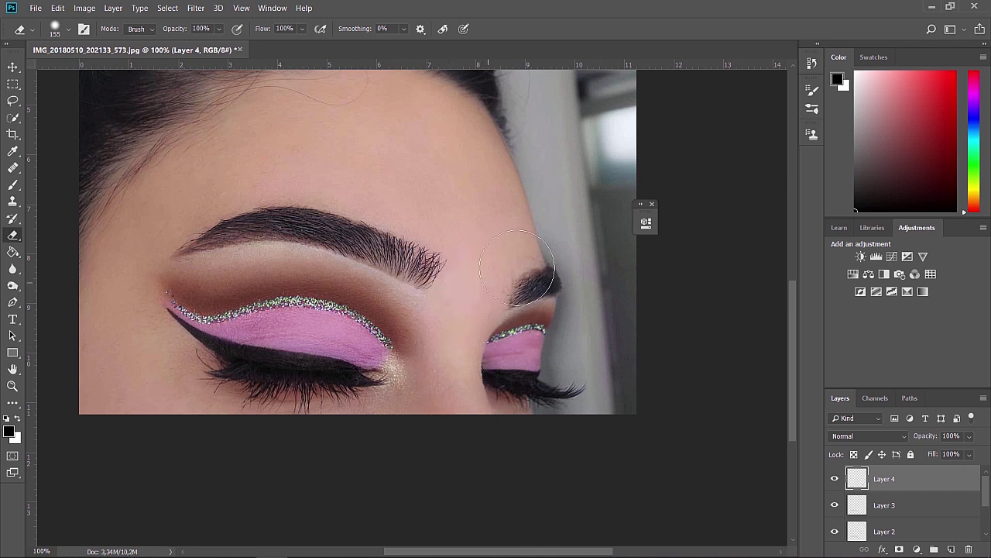
key(Delete)
key(Delete)
key(Delete)
key(Delete)
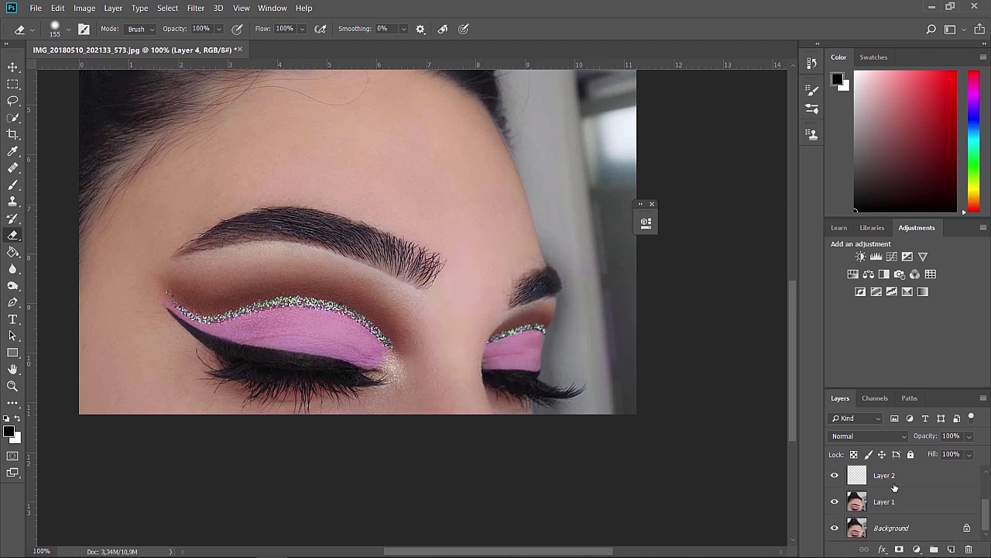
key(ctrl+z)
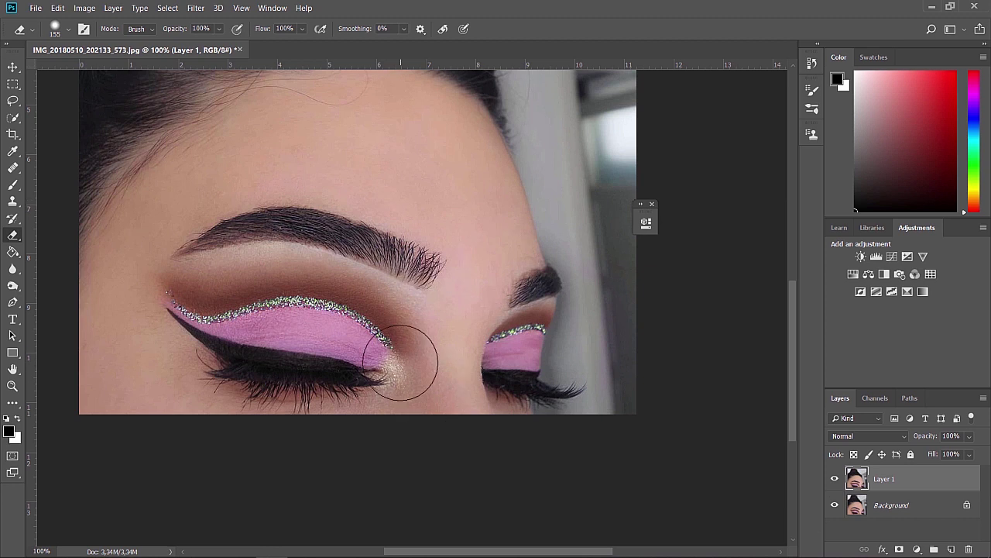
- On a new layer, paint a white highlight at the near eye's inner corner with a soft 75 px Brush
click(952, 548)
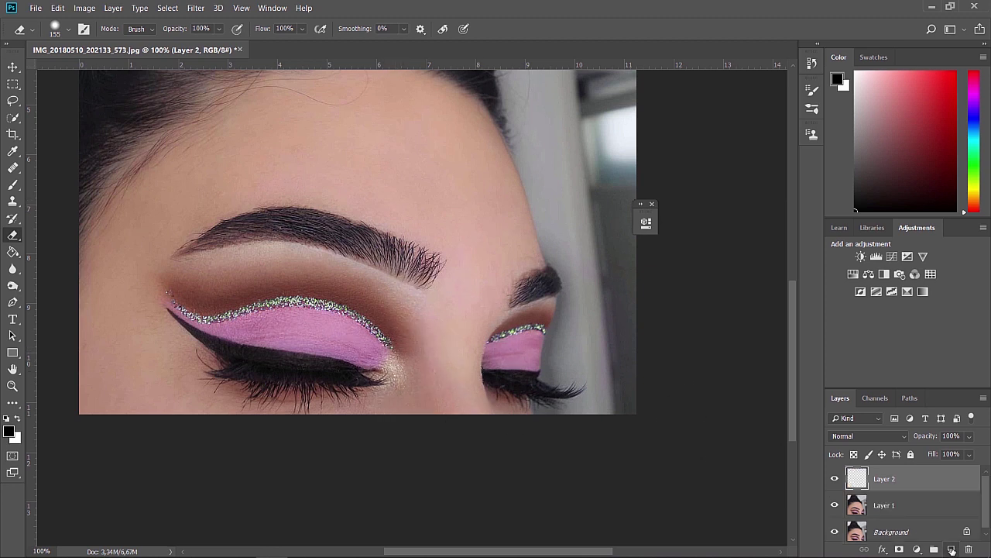
click(14, 186)
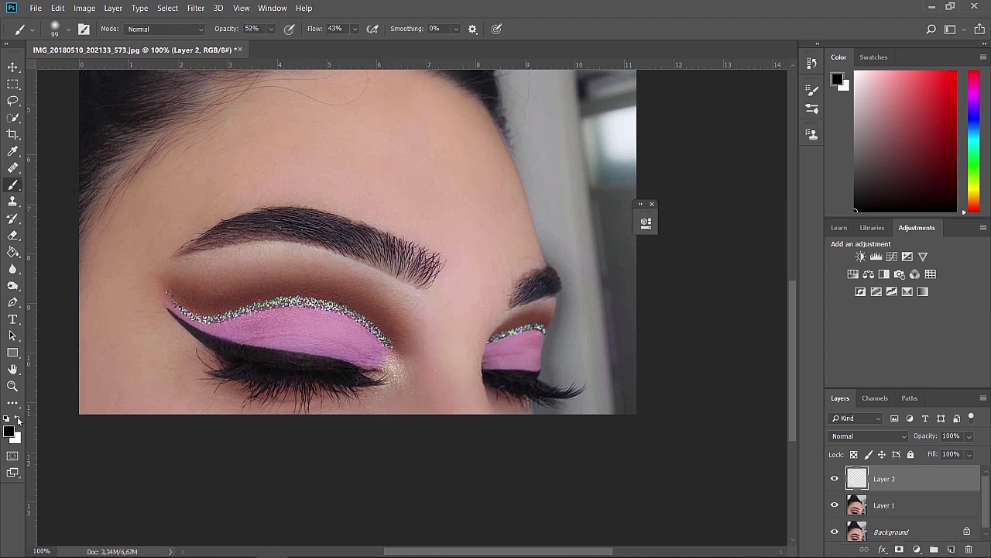
click(17, 419)
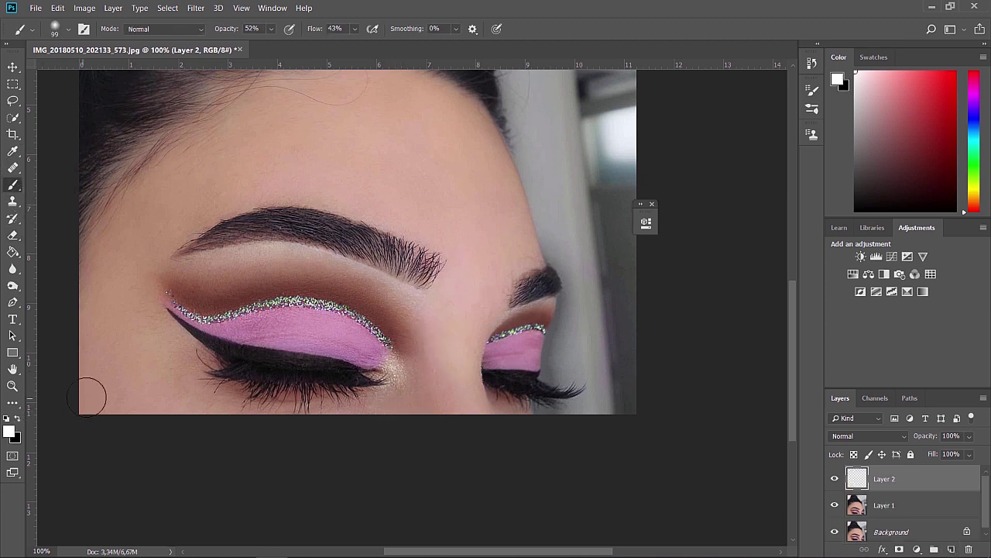
click(62, 34)
drag(104, 70, 101, 71)
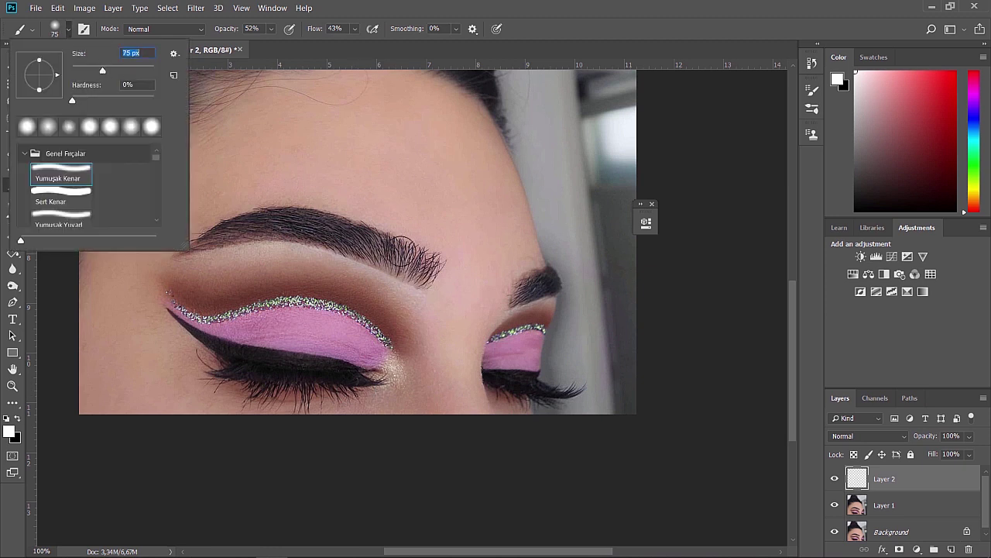
click(394, 373)
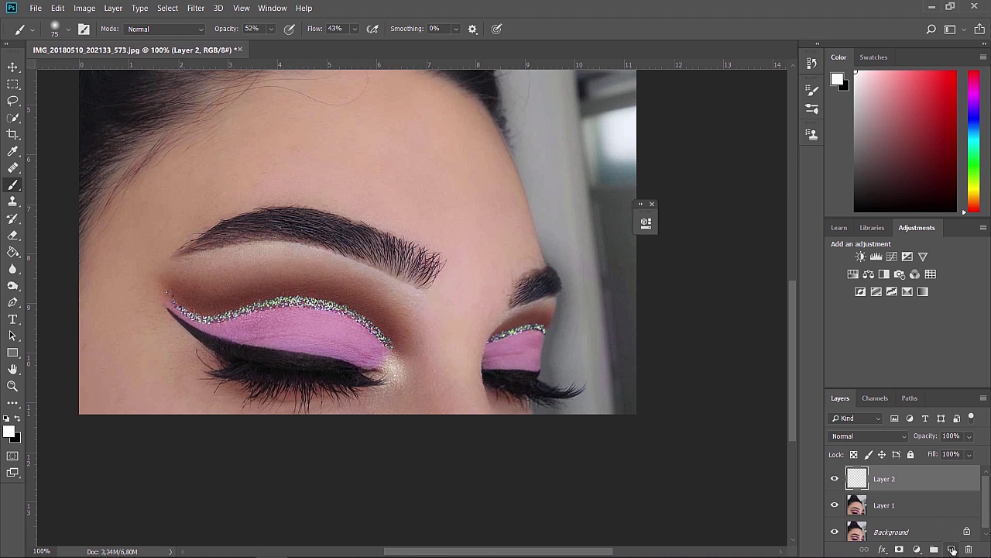
- On another new layer, paint a white highlight beneath the near eyebrow's outer half with a 50 px Brush
click(953, 549)
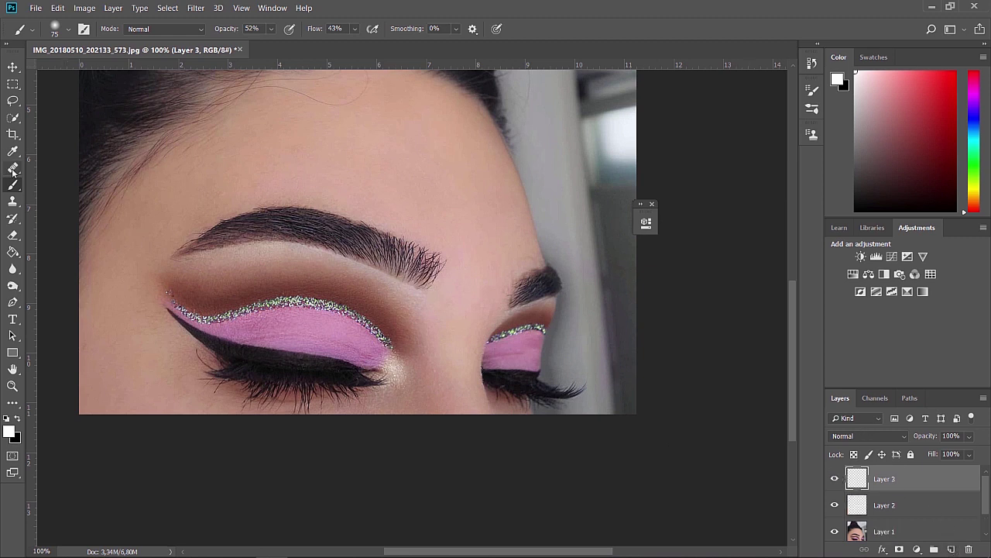
click(68, 30)
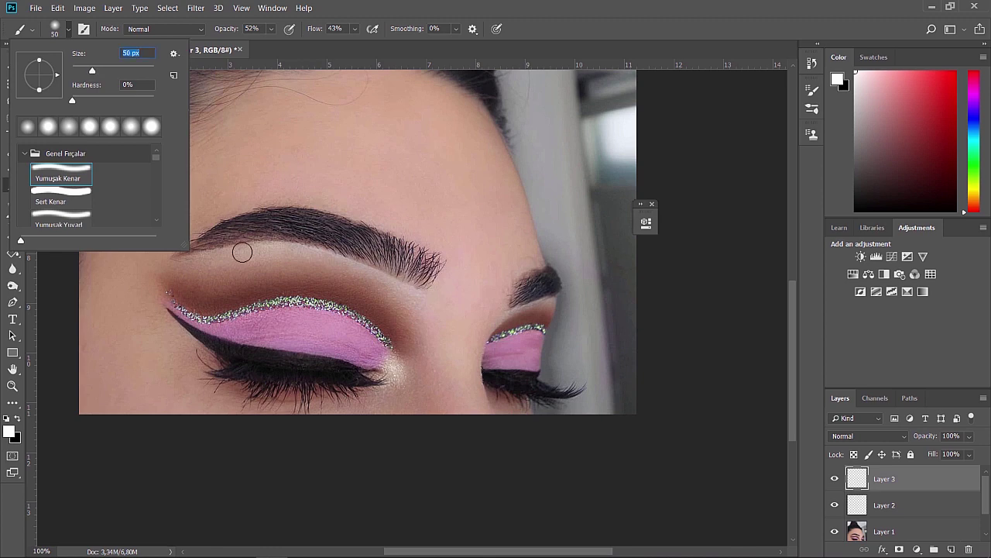
key(Return)
drag(247, 251, 183, 259)
- Apply a Gaussian Blur with a 24.9-pixel radius to the brow-bone highlight on Layer 3
click(195, 7)
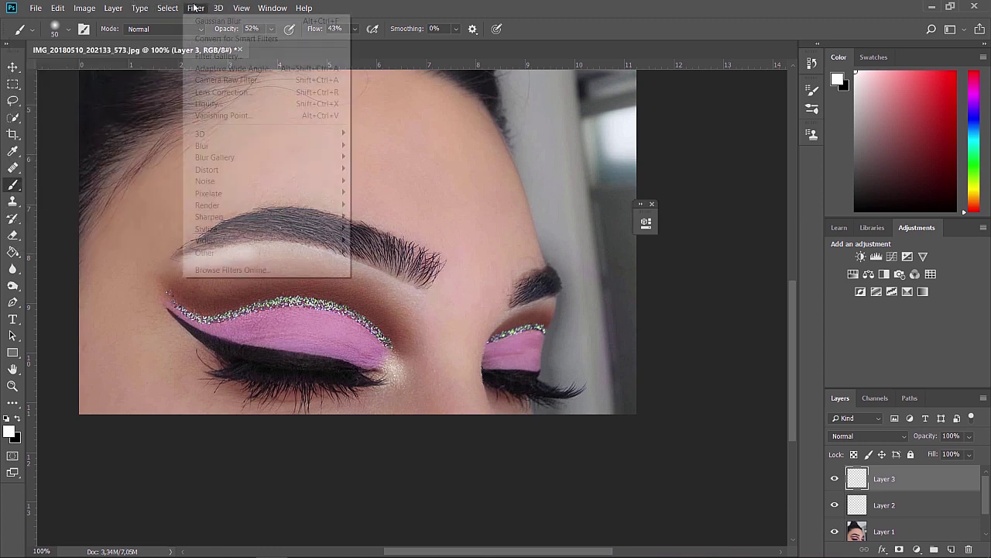
mouse_move(302, 150)
click(381, 193)
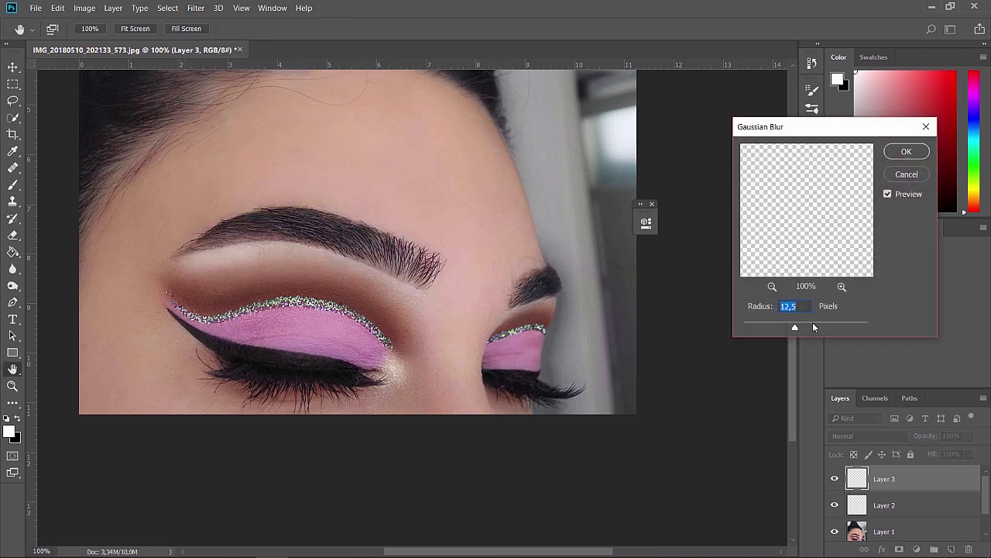
drag(803, 326, 802, 329)
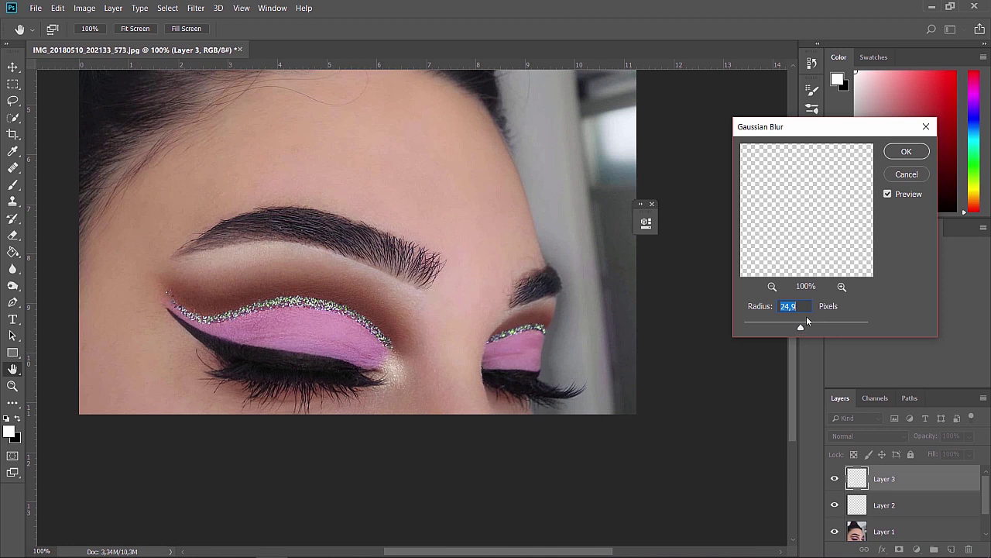
click(905, 152)
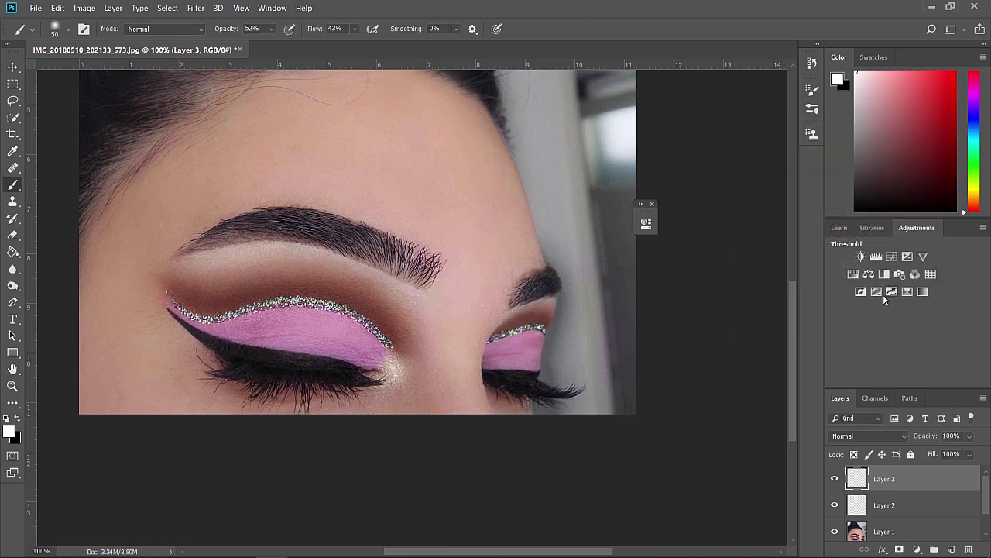
- Set the Eraser to 49% opacity and 42% flow and soften the brow highlight where it spills onto the near eye's outer crease
click(12, 235)
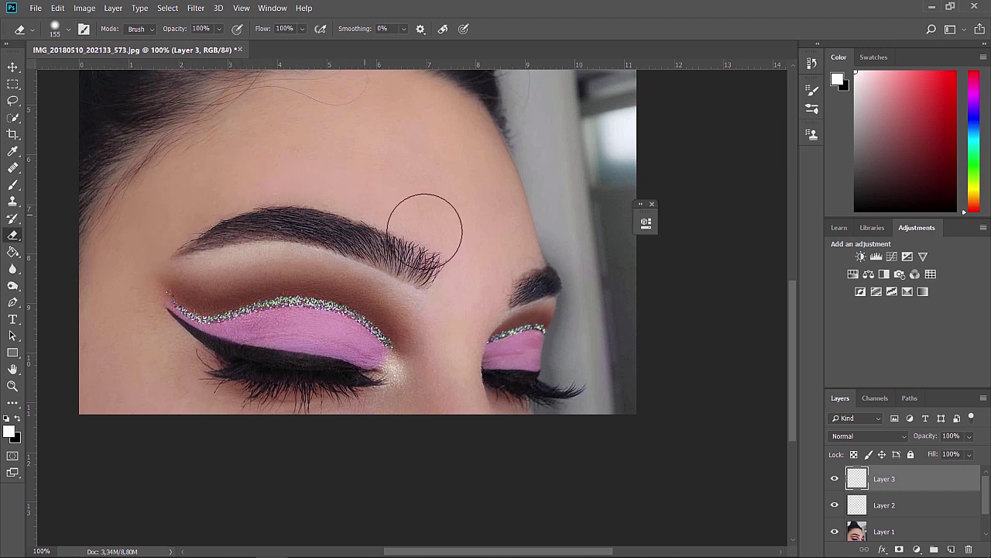
click(219, 29)
drag(231, 44, 202, 44)
click(300, 28)
drag(312, 44, 279, 44)
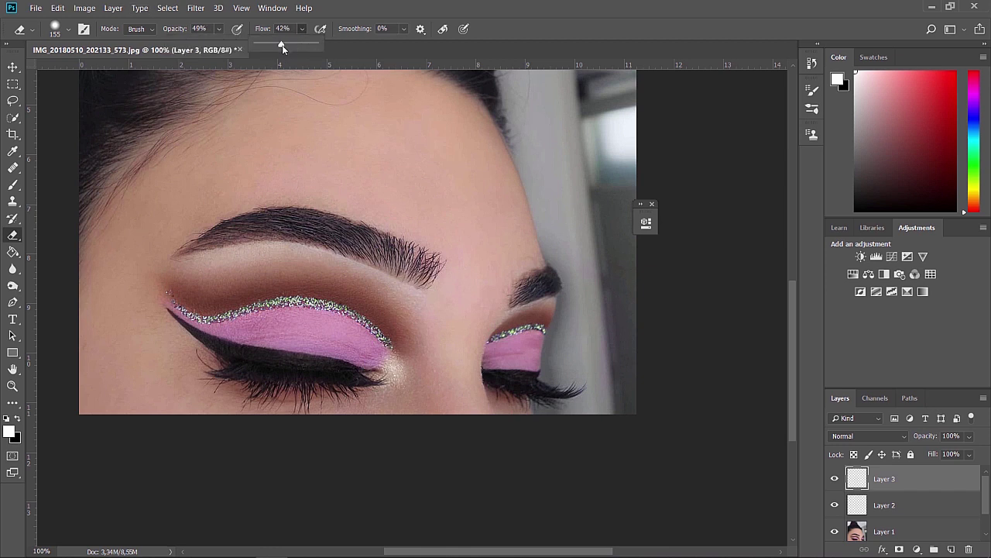
click(211, 302)
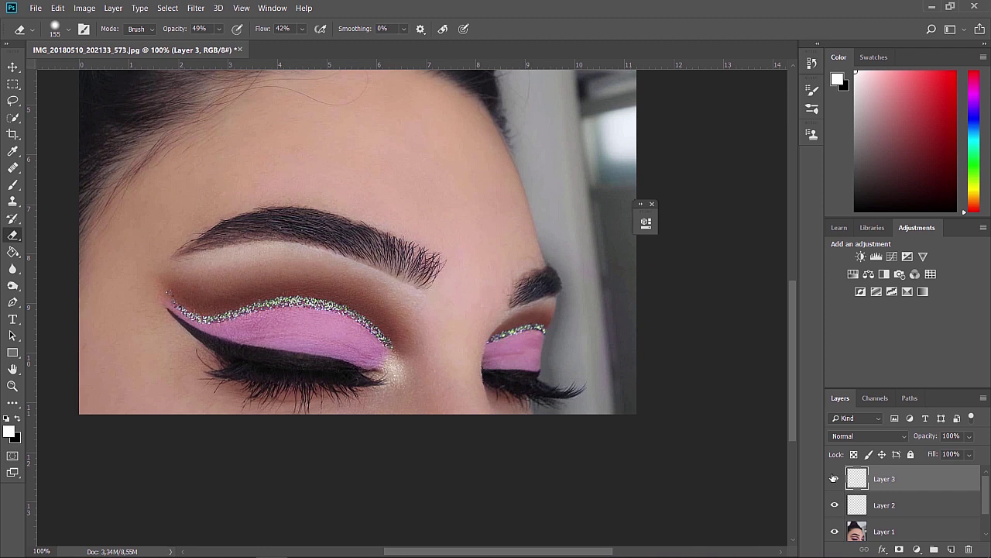
- Flatten the image into the Background and duplicate it as a new layer
scroll(896, 520, down, 1)
click(903, 491)
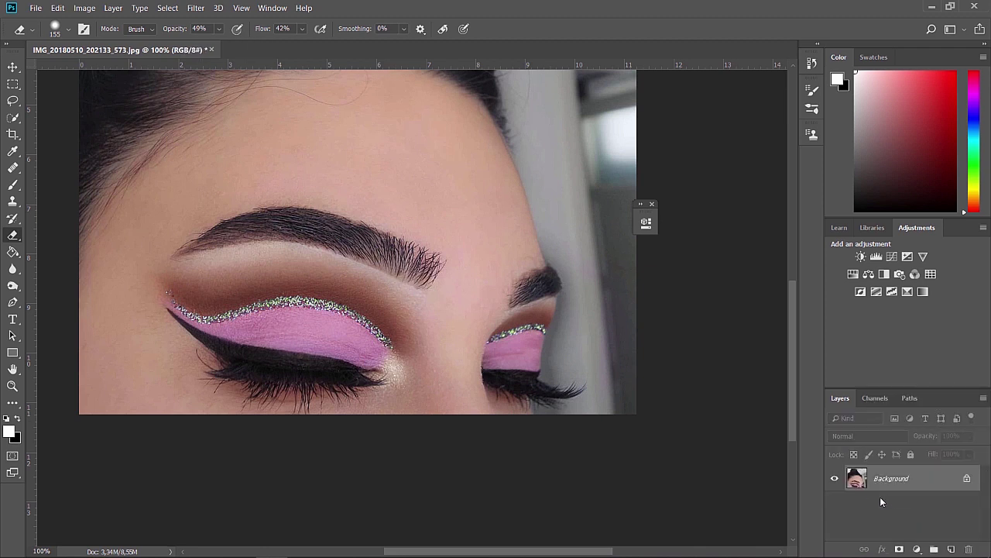
click(19, 185)
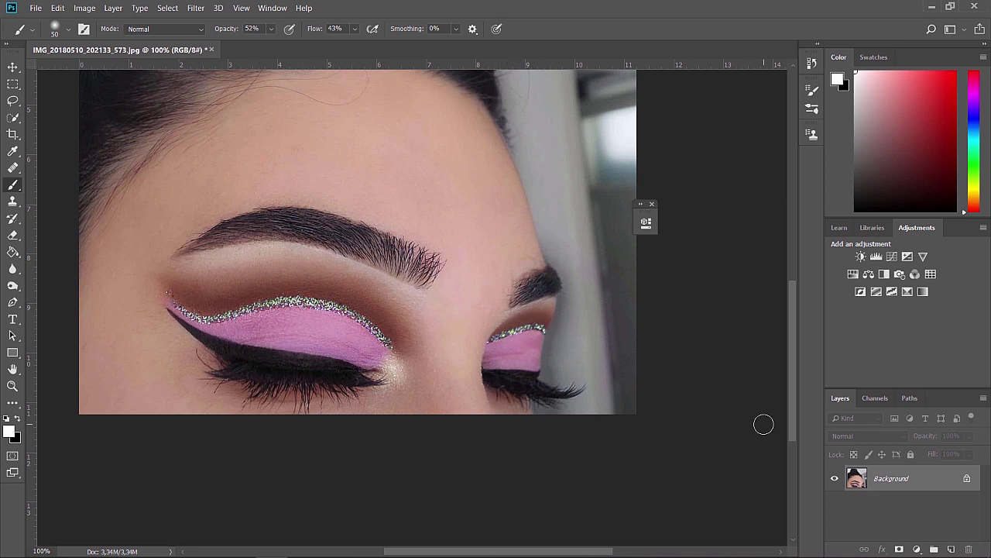
key(ctrl+j)
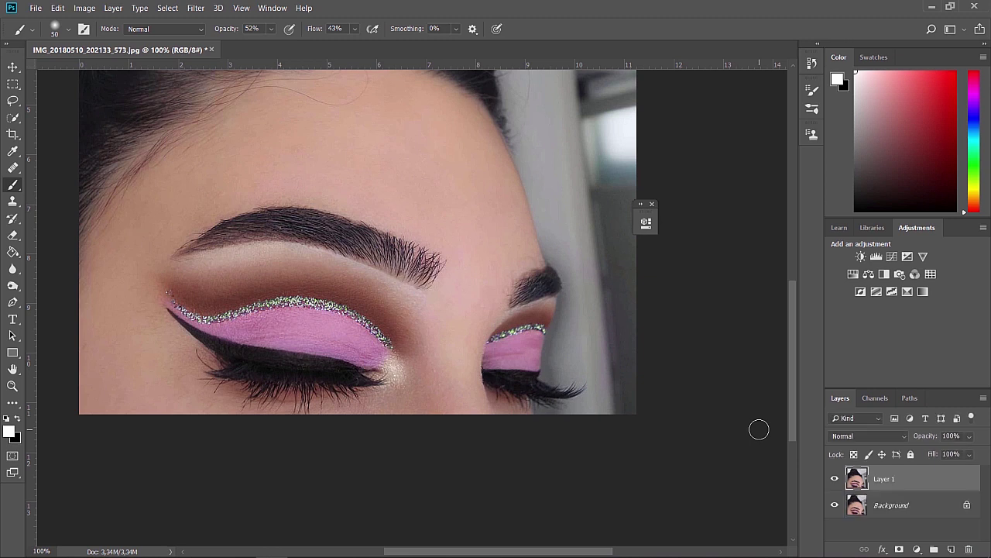
- Add a Hue/Saturation adjustment clipped to Layer 1 and colorize it with a purple hue
click(852, 275)
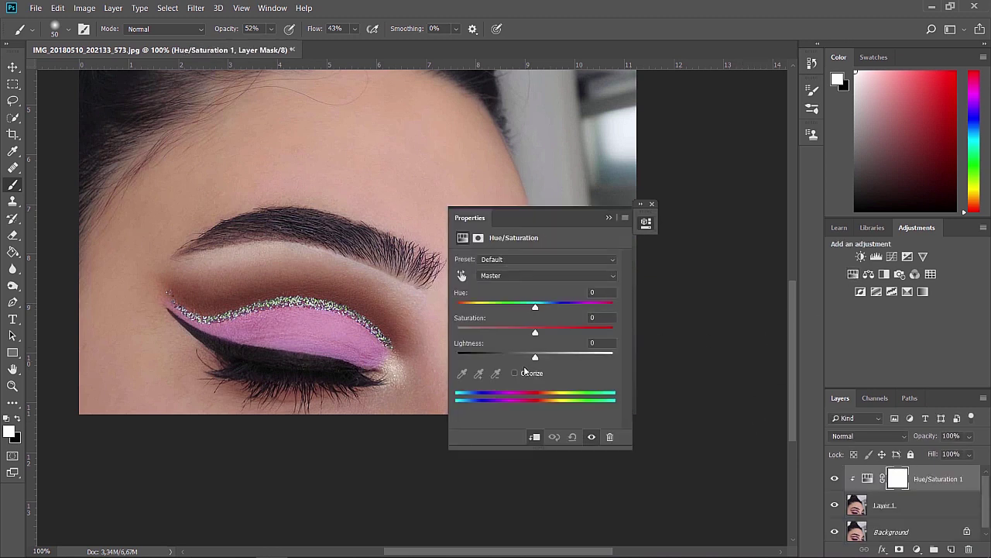
click(515, 373)
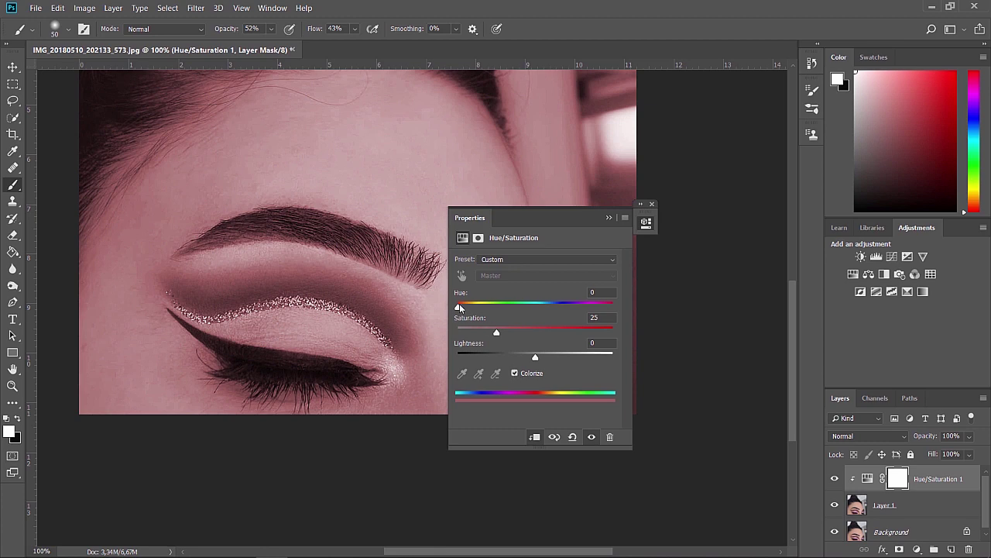
drag(459, 307, 577, 324)
click(609, 217)
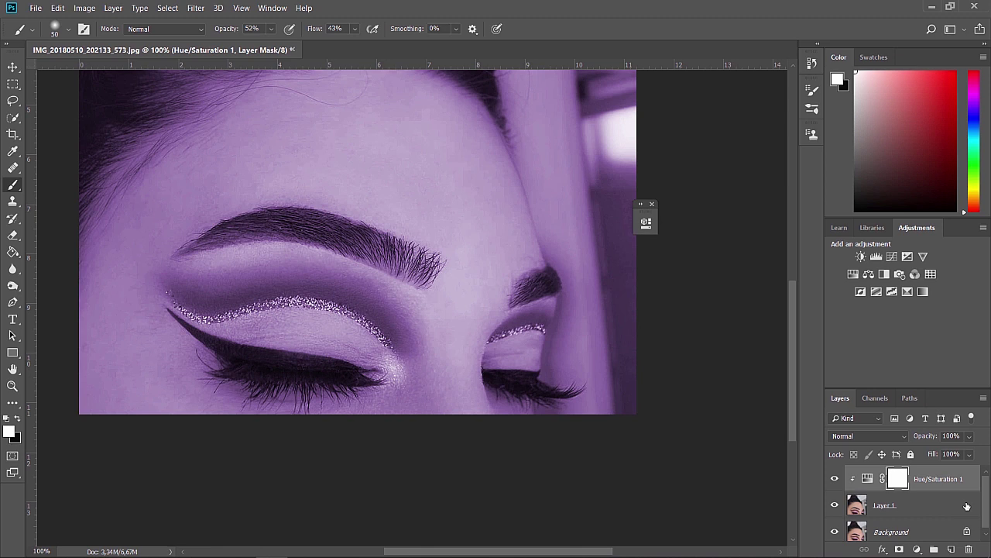
- Fill the Hue/Saturation layer mask with black using the Paint Bucket
click(12, 252)
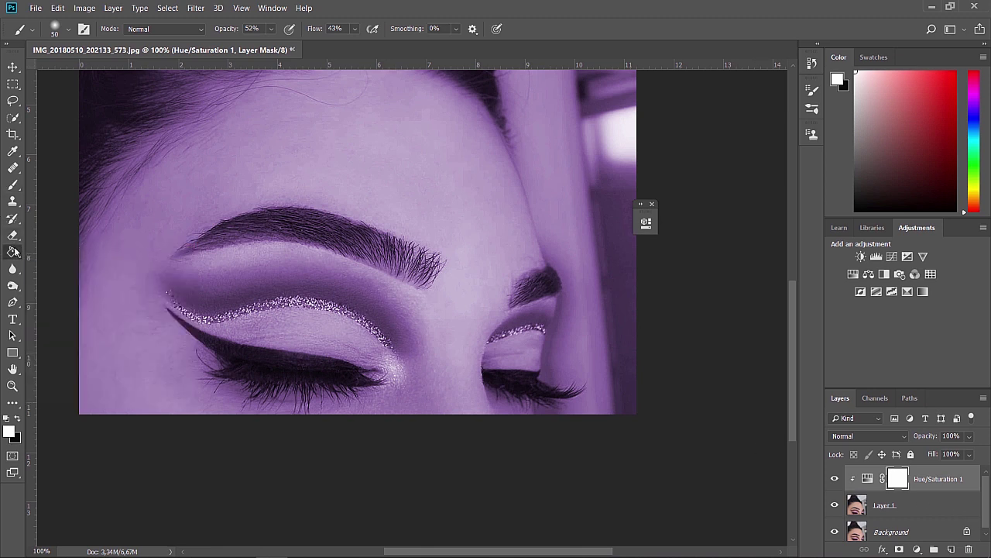
click(17, 418)
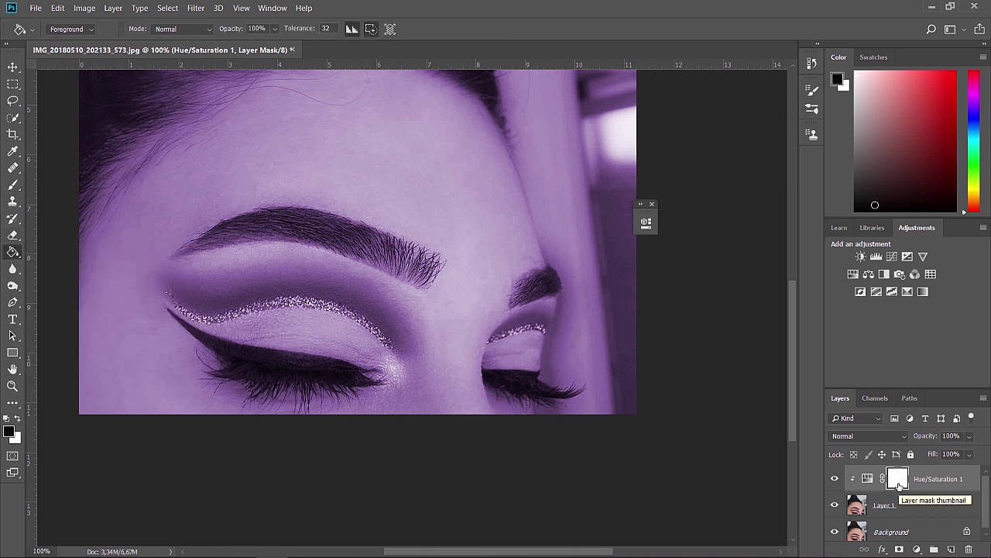
click(360, 302)
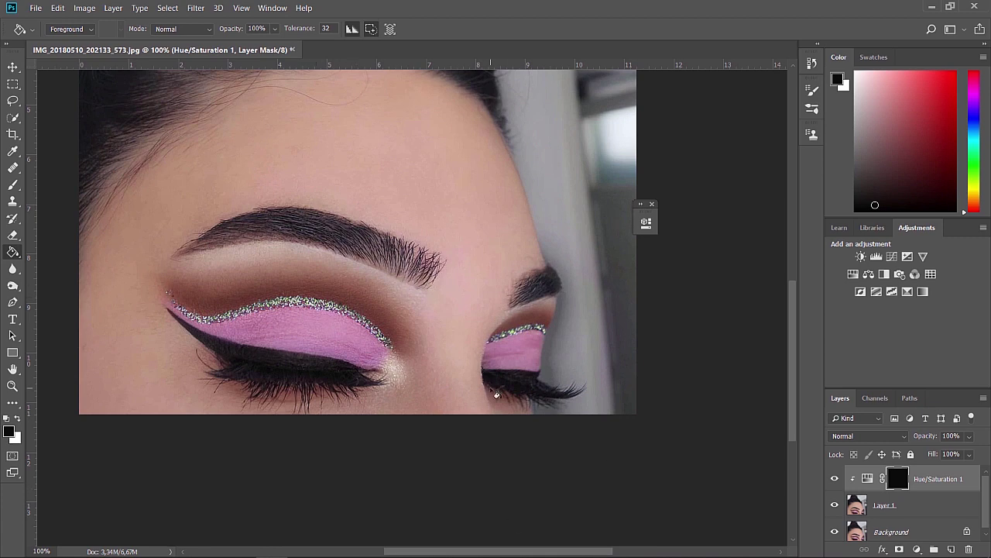
- Reveal the purple along the near eye's glitter line by painting the mask white with a 23 px Brush at 100% opacity and flow
click(12, 385)
click(237, 348)
click(13, 186)
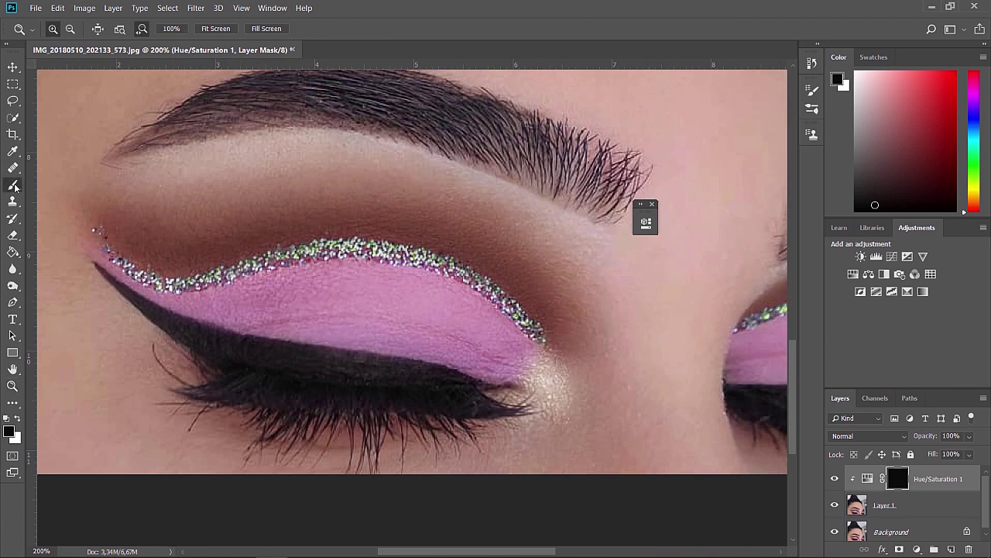
click(70, 29)
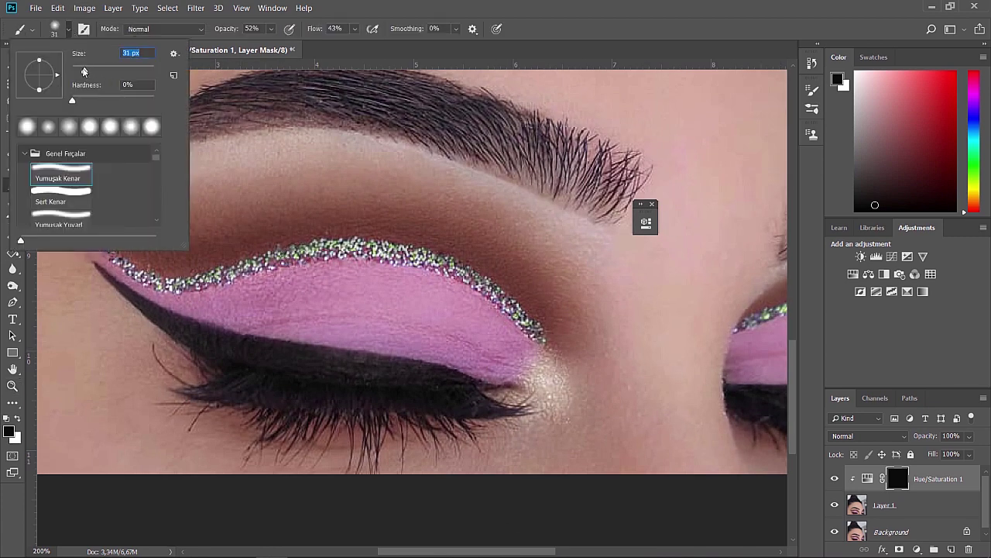
drag(85, 71, 80, 71)
drag(271, 28, 397, 44)
click(355, 31)
click(17, 419)
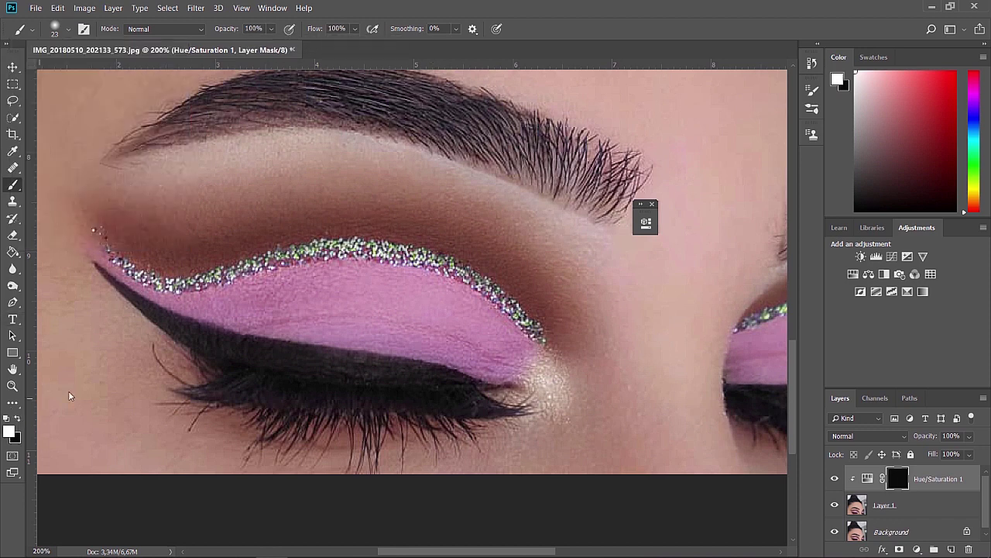
mouse_move(309, 248)
mouse_down()
mouse_move(324, 250)
mouse_move(186, 285)
mouse_up()
mouse_move(348, 252)
mouse_down()
mouse_move(403, 249)
mouse_move(409, 238)
mouse_move(475, 270)
mouse_move(473, 279)
mouse_move(461, 272)
mouse_move(540, 336)
mouse_up()
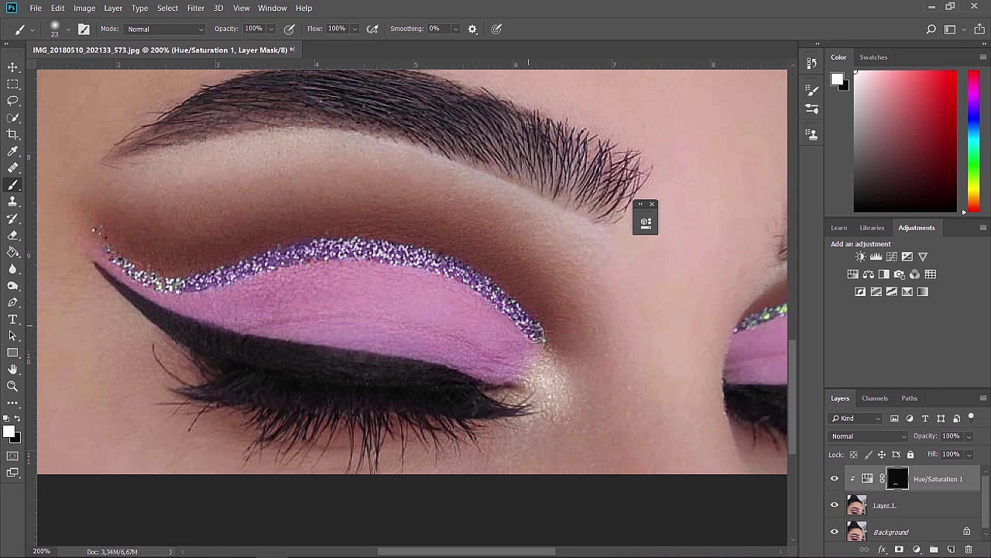
- Reduce the Brush to 17 px and extend the purple mask along the outer tail of the near eye's glitter line
right_click(186, 281)
text(17)
key(Return)
drag(165, 283, 116, 260)
- Paint the Hue/Saturation mask white along the far eye's glitter line with the 17 px Brush to turn it purple
drag(519, 551, 580, 551)
drag(564, 300, 501, 321)
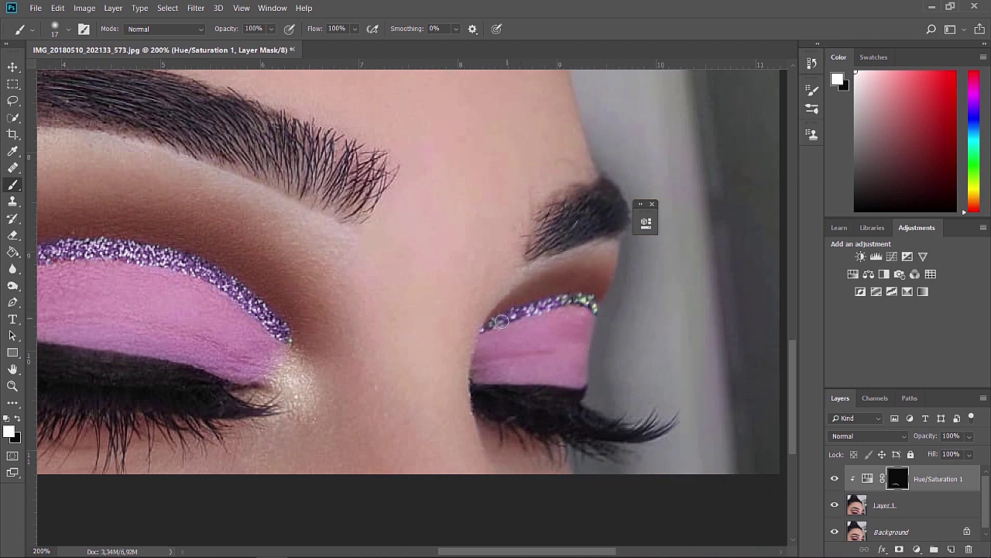
drag(569, 298, 596, 304)
- Lower the Hue/Saturation 1 adjustment layer's opacity to 73%
key(z)
alt+click(174, 193)
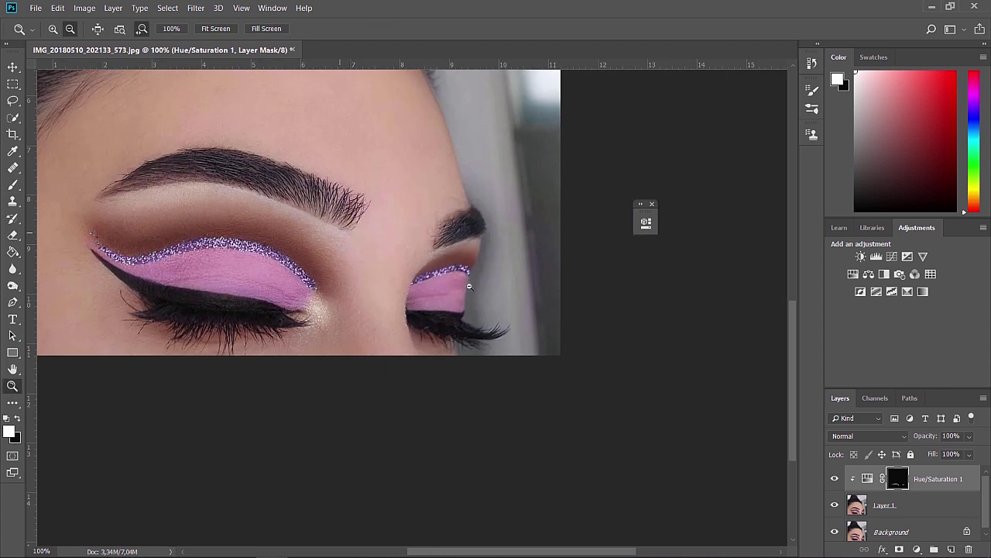
click(967, 436)
drag(982, 453, 966, 454)
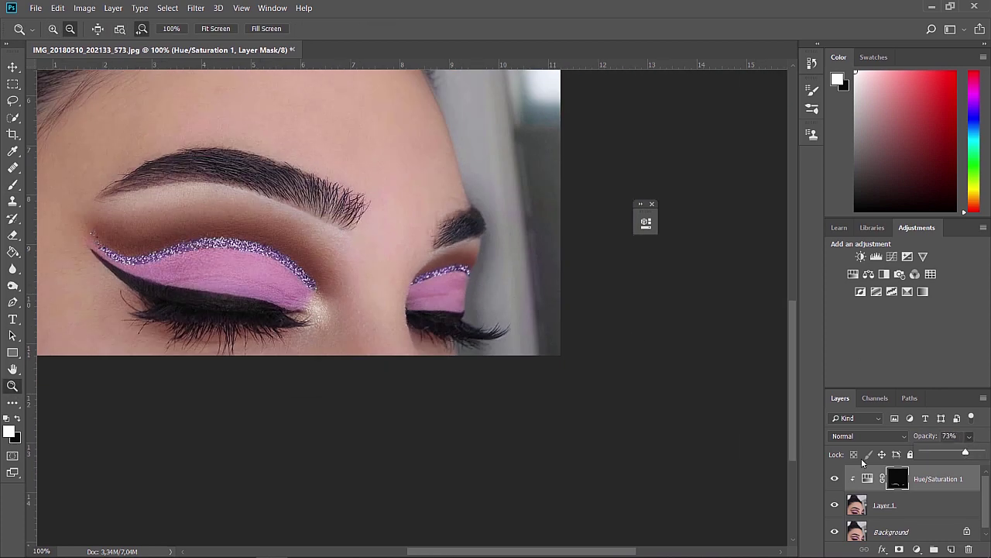
click(863, 462)
- Merge all visible layers into the Background and close the small floating panel covering the photo
scroll(904, 529, down, 1)
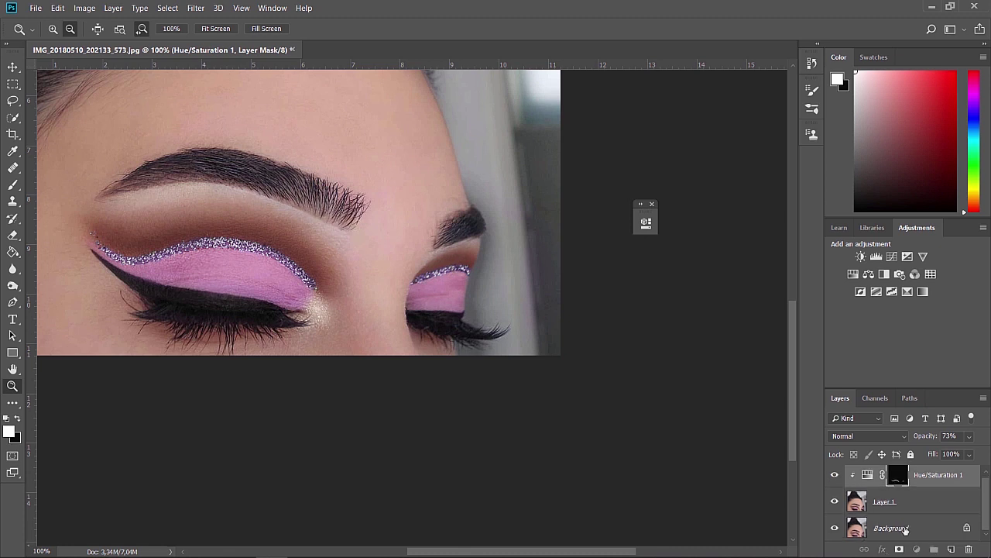
click(905, 529)
key(ctrl+shift+e)
scroll(605, 438, up, 3)
drag(630, 551, 595, 541)
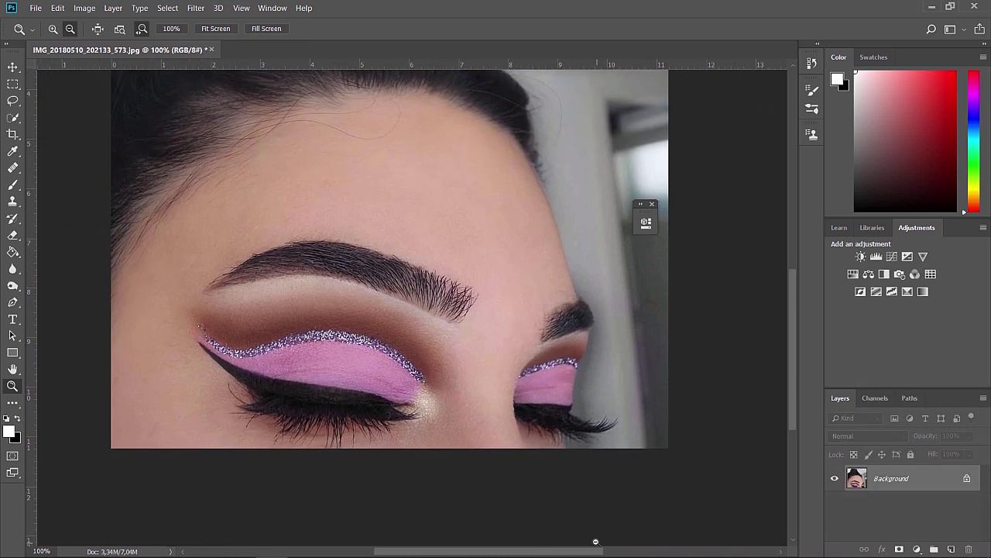
scroll(686, 398, up, 3)
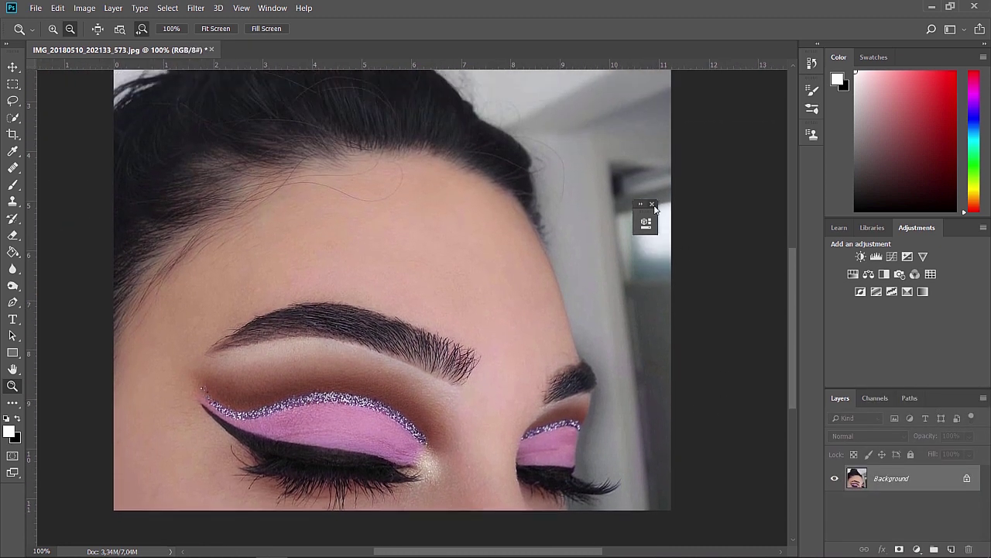
click(653, 206)
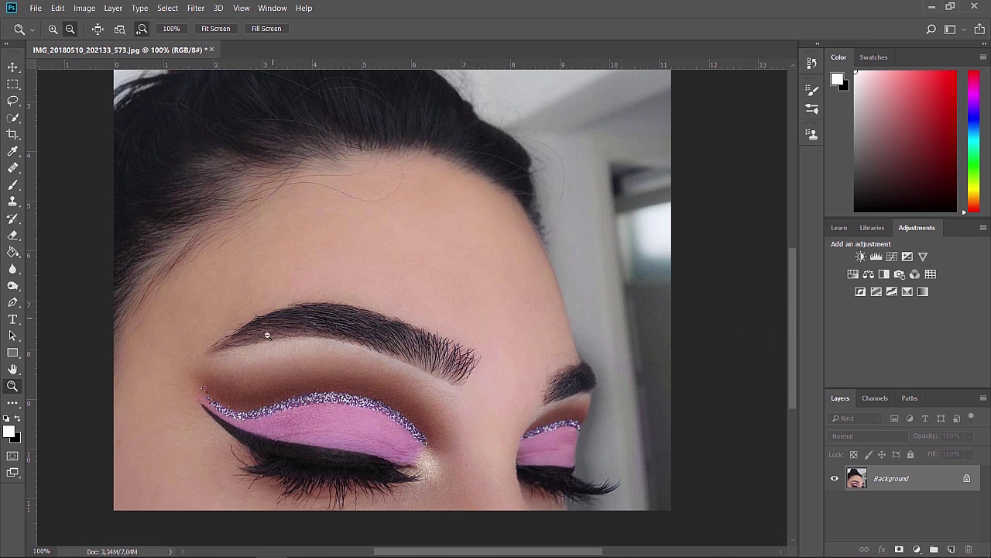